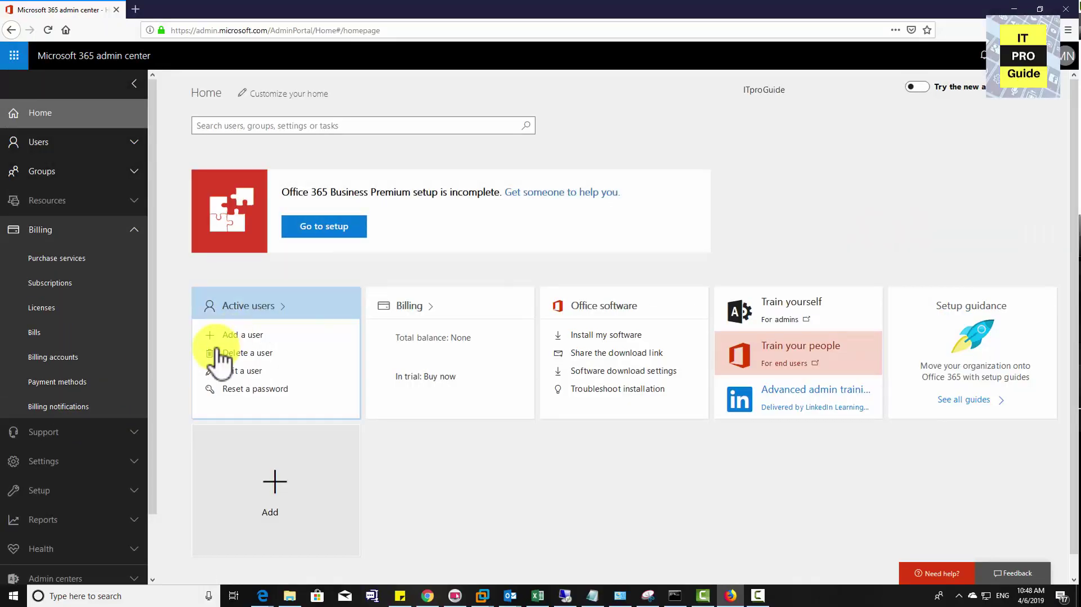
Switch to the new admin center layout and open Azure Active Directory from the full admin centers list
left_click(104, 524)
scroll(92, 529, "down", 1)
scroll(87, 524, "down", 3)
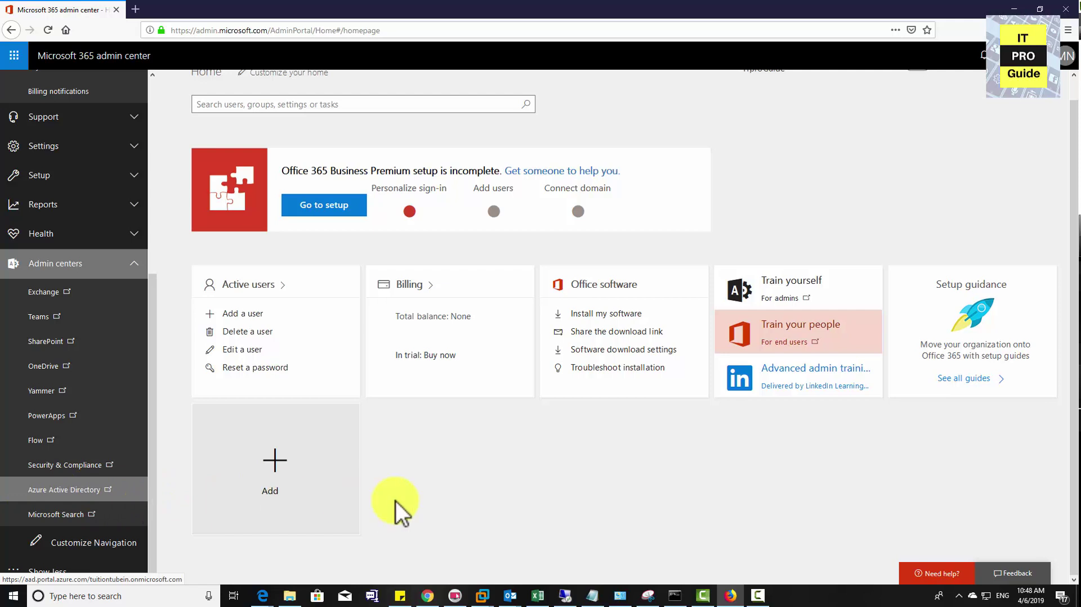
scroll(421, 500, "up", 1)
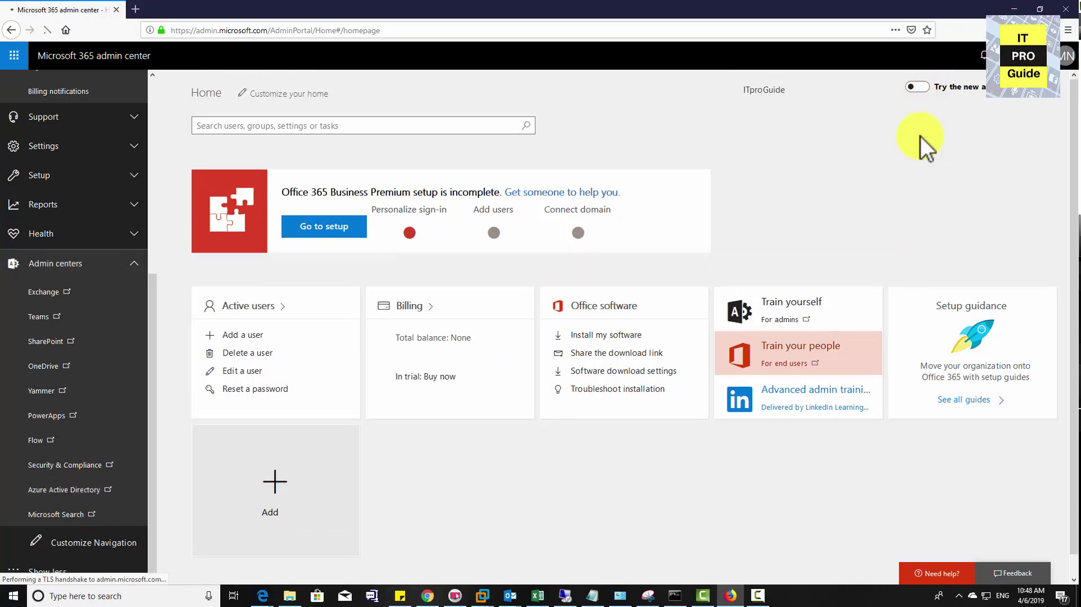
left_click(917, 89)
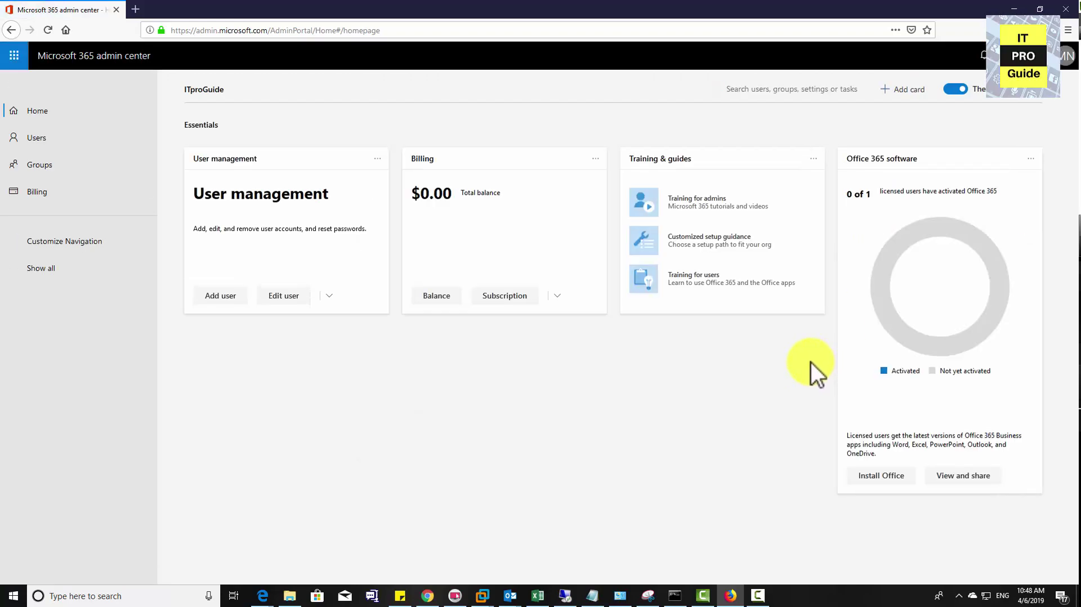
left_click(23, 262)
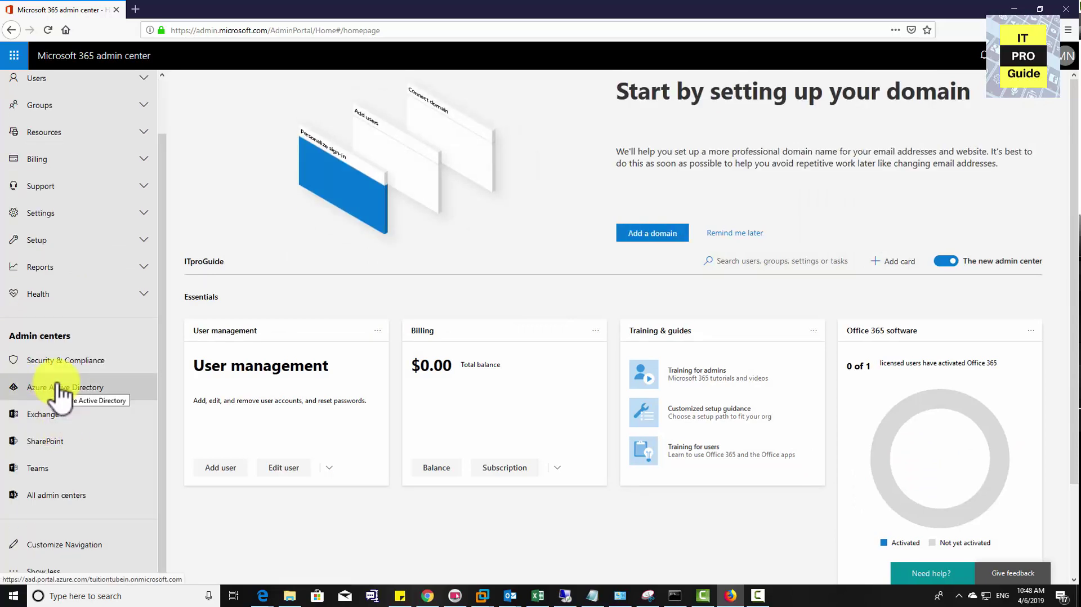
left_click(57, 384)
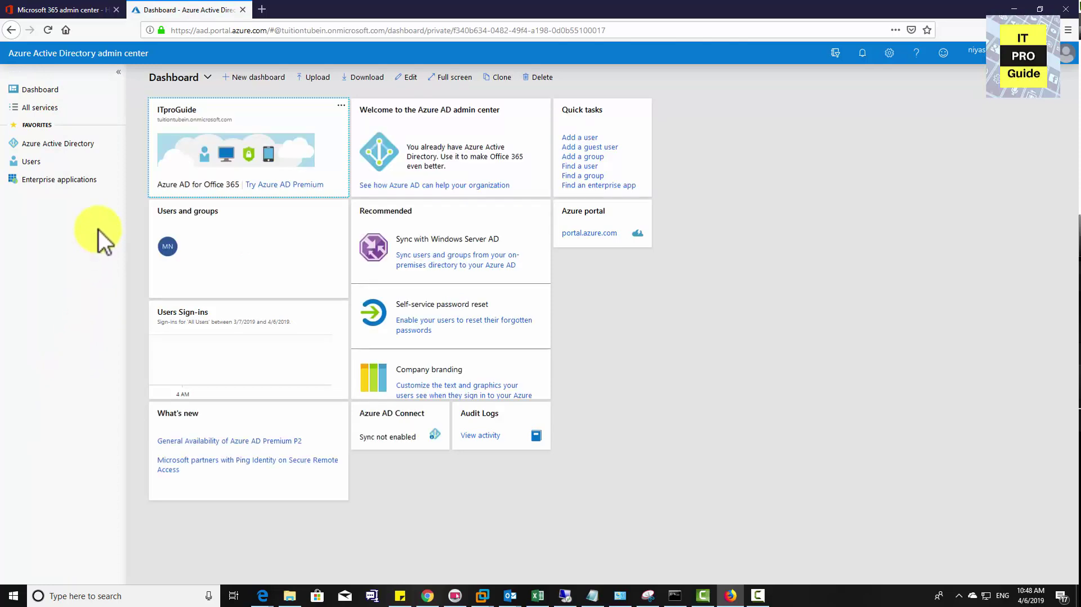
Open the directory's Users list, select its single account, then switch to the domain controller VM
left_click(39, 145)
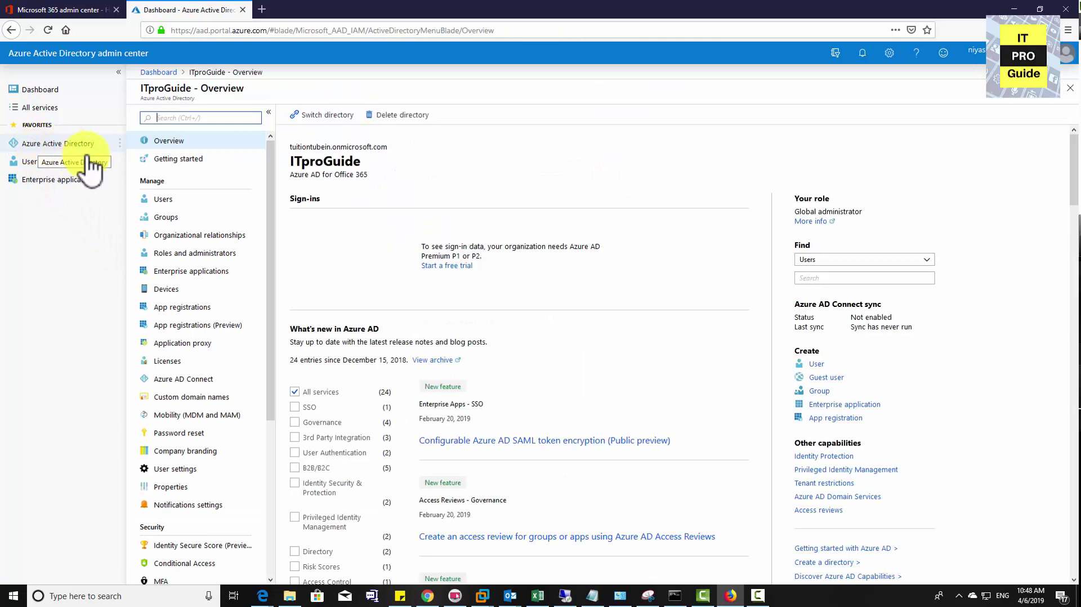
left_click(158, 199)
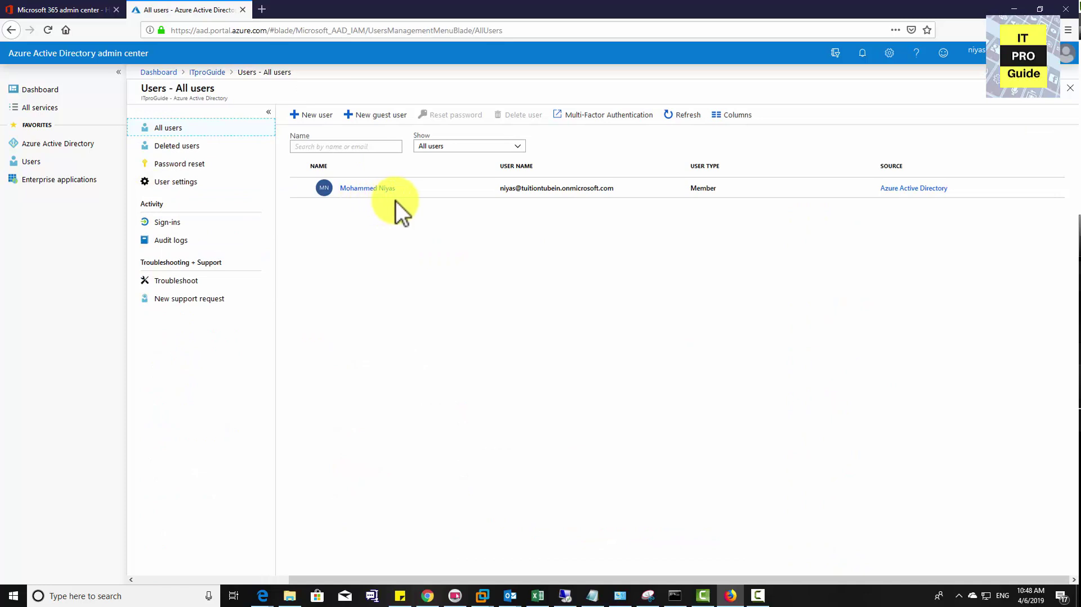
left_click(422, 191)
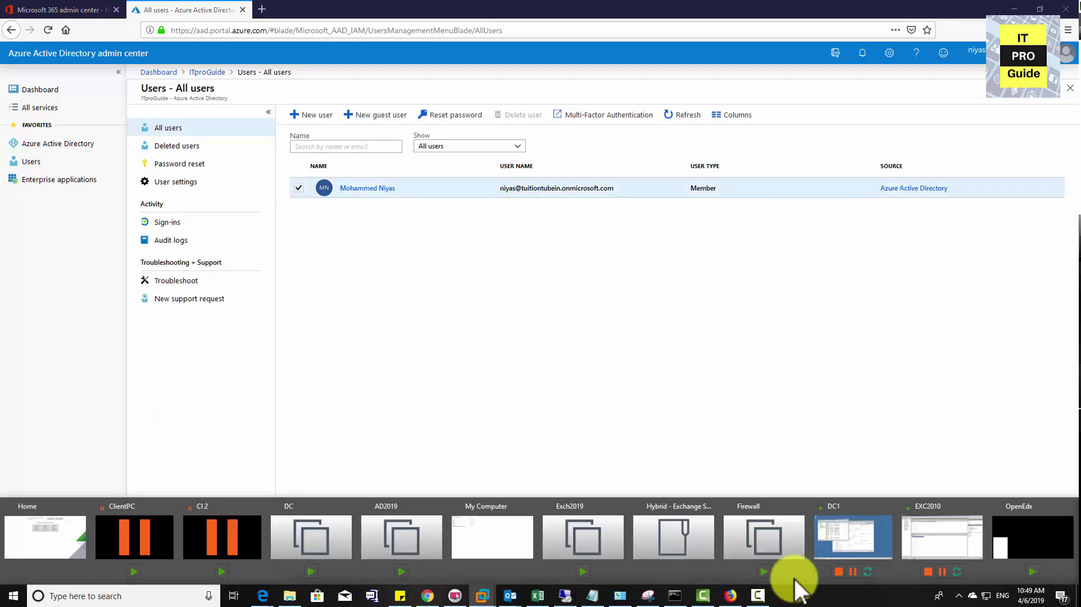
left_click(862, 542)
Look over a domain group and the on-premises user accounts, including Support, in the Users container
left_click(198, 192)
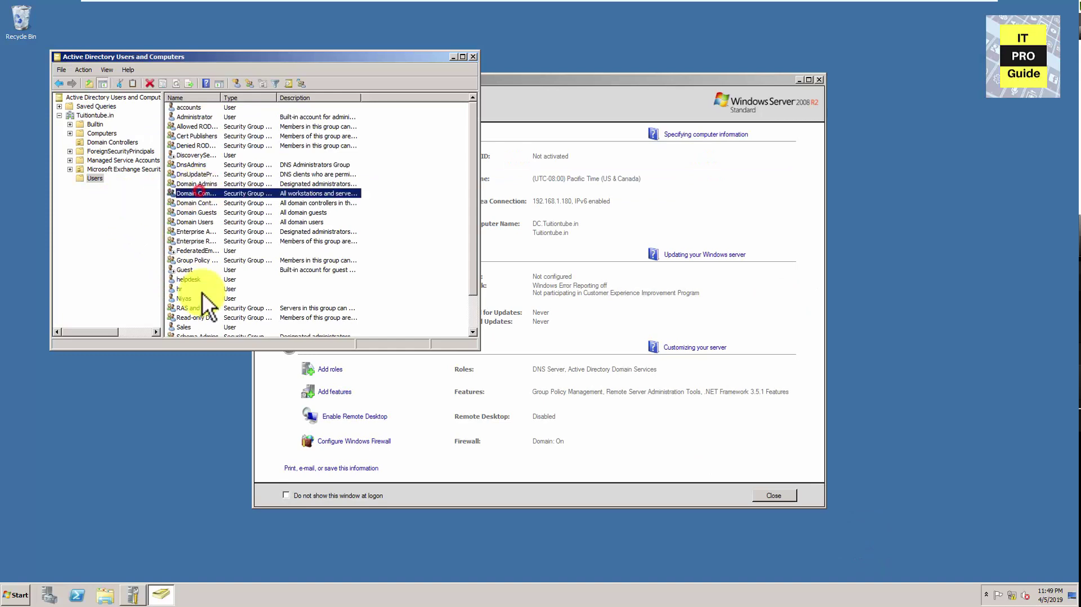
scroll(193, 222, "down", 2)
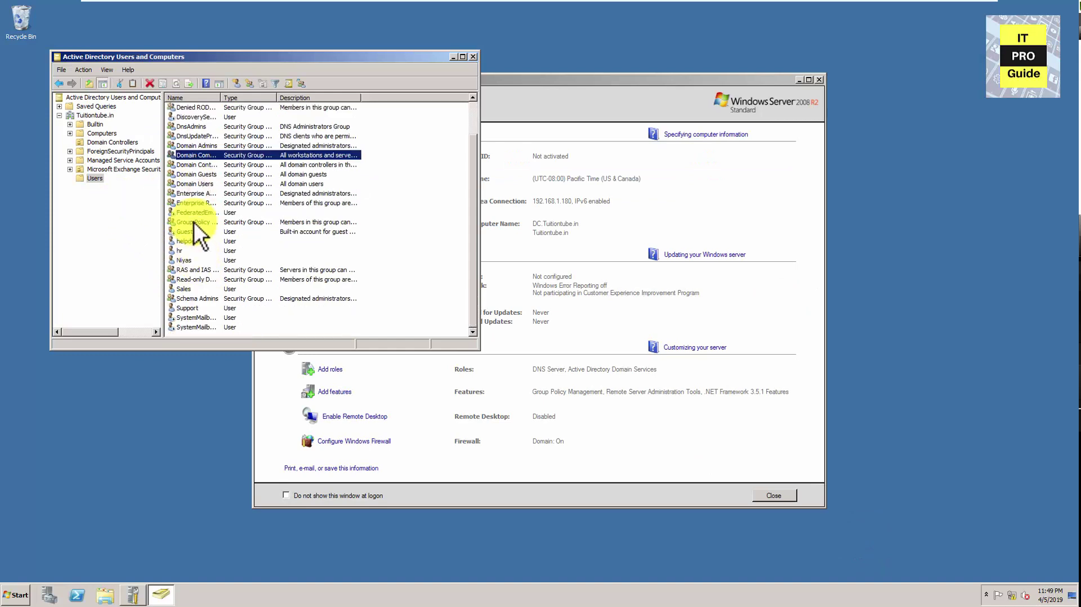
left_click(184, 259)
left_click(185, 309)
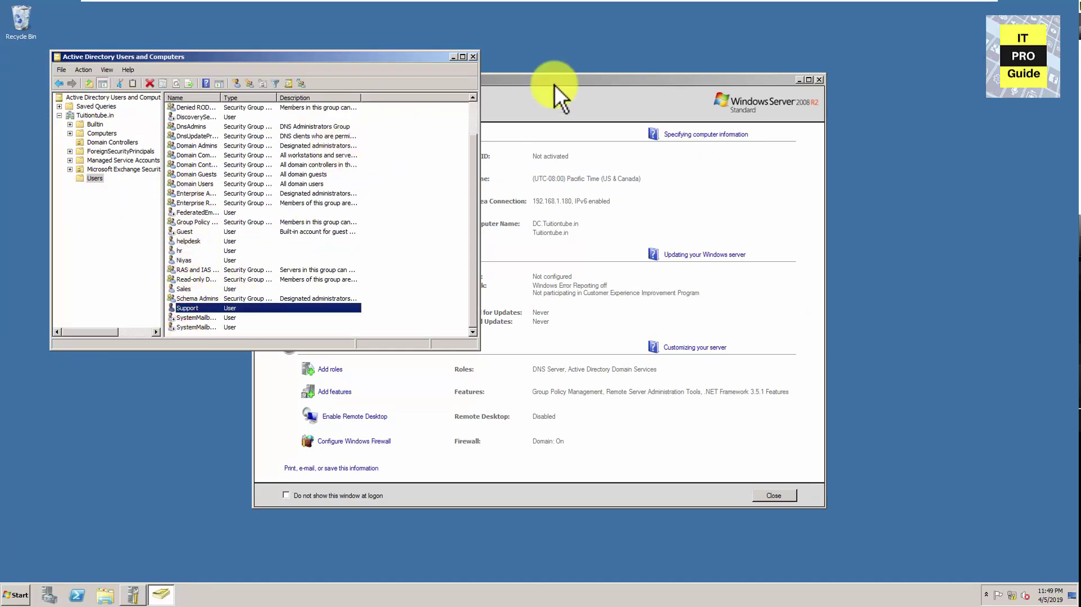
Leave the virtual machine's full-screen view and return to the Azure AD user list
mouse_move(779, 1)
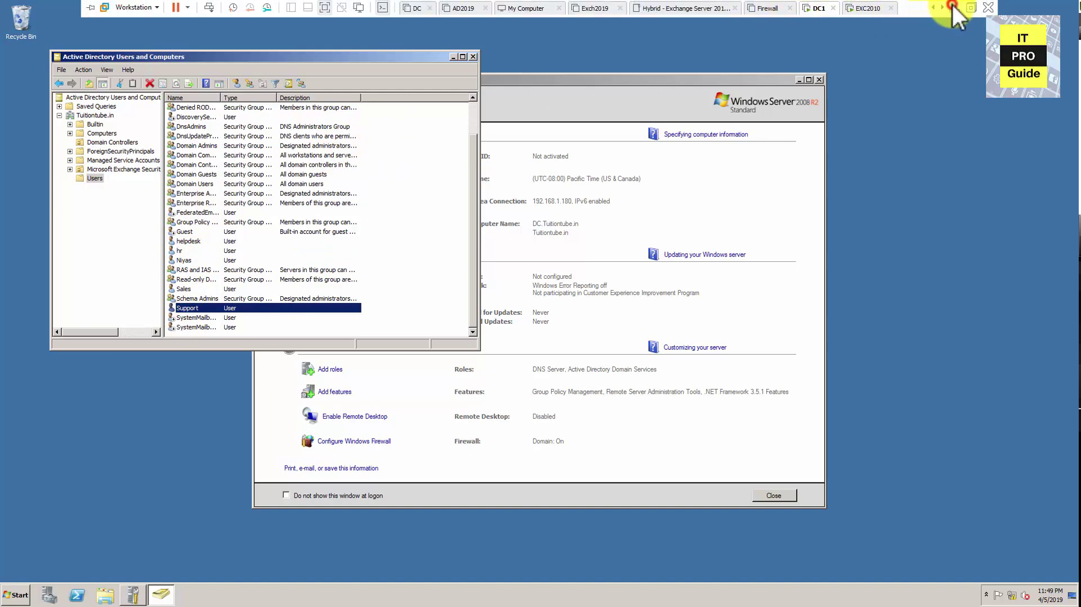
left_click(952, 8)
left_click(526, 244)
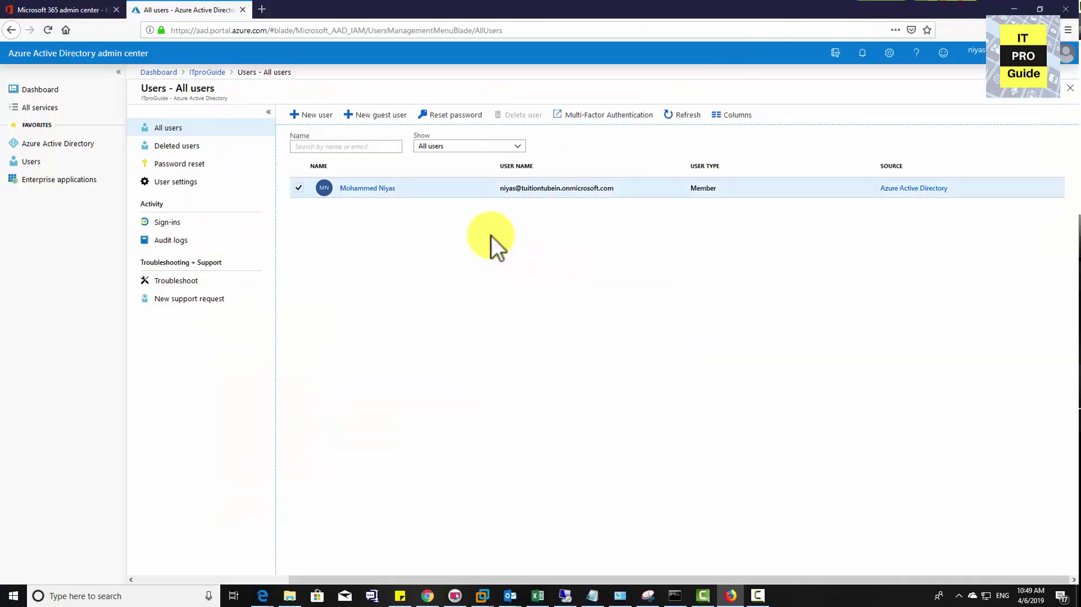
Glance at User settings, then go back via the dashboard to the ITproGuide directory Overview
left_click(181, 182)
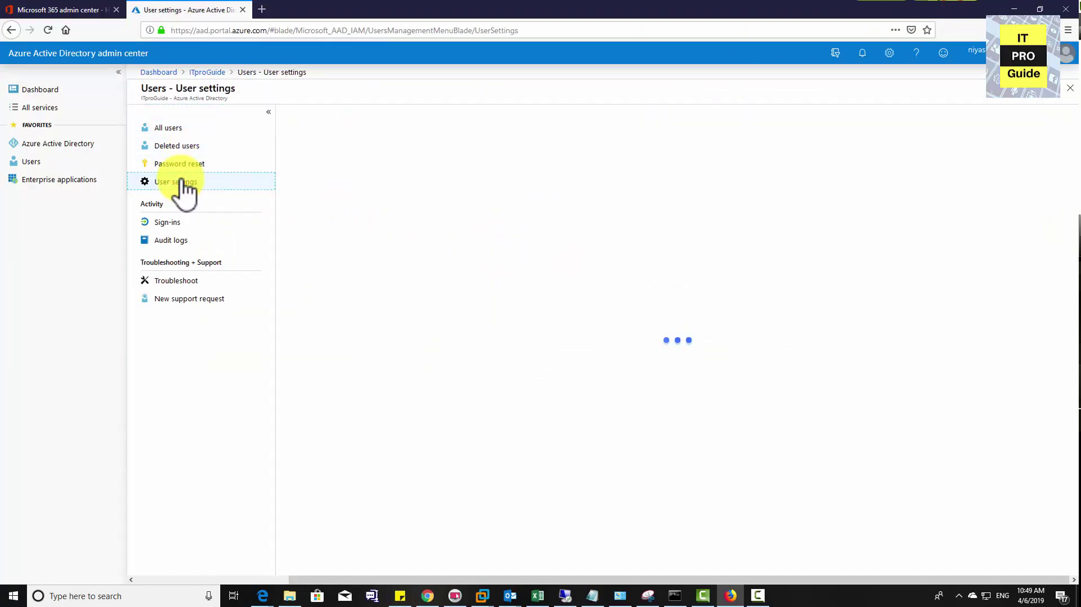
left_click(84, 153)
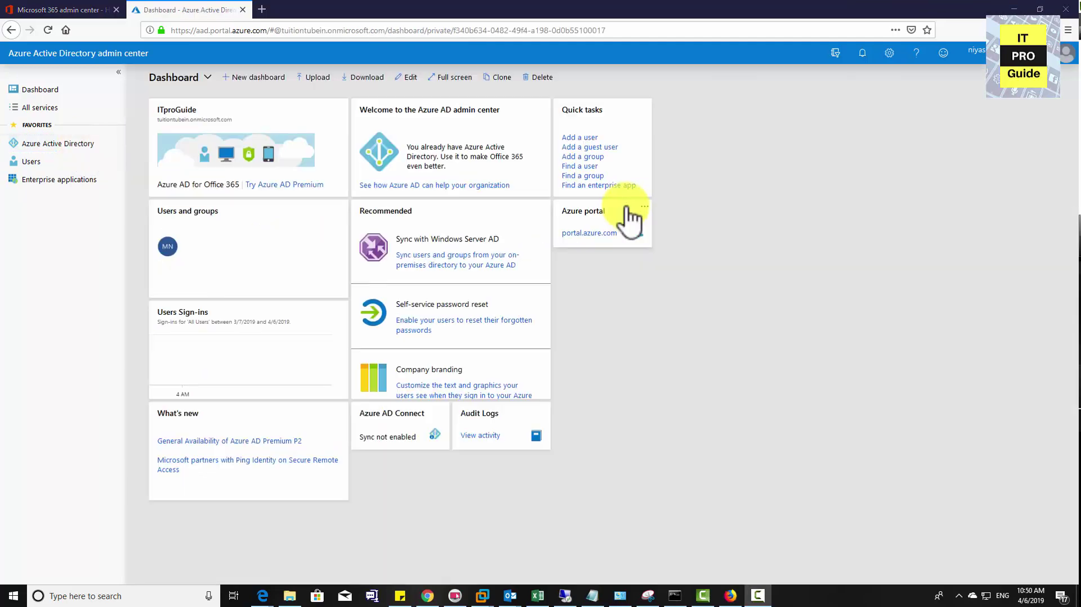
left_click(51, 145)
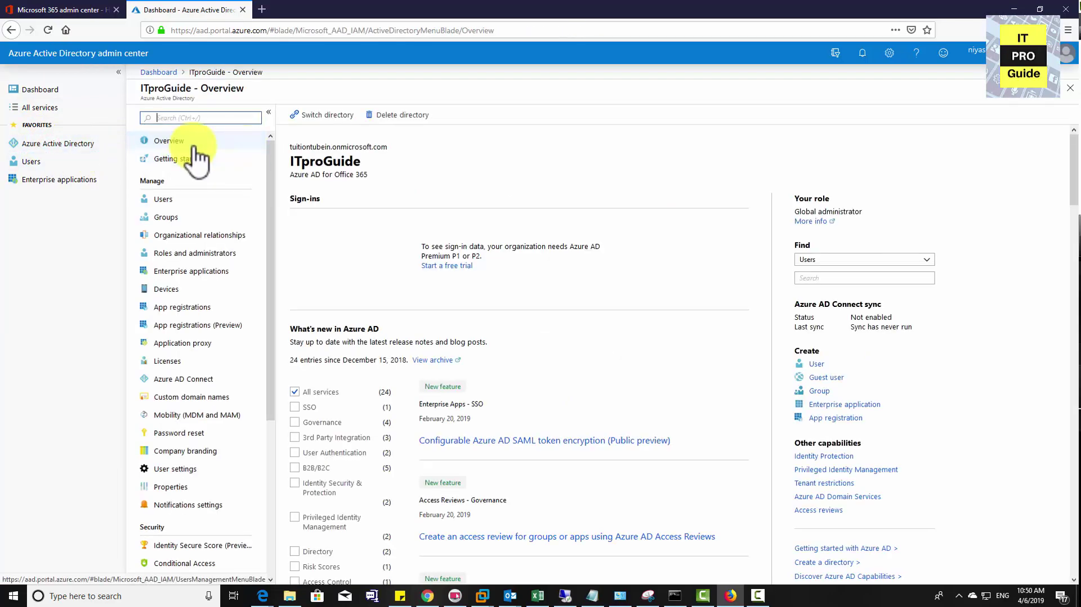
Open the Azure AD Connect page and highlight the Password Hash Sync and Pass-through authentication options
left_click(179, 378)
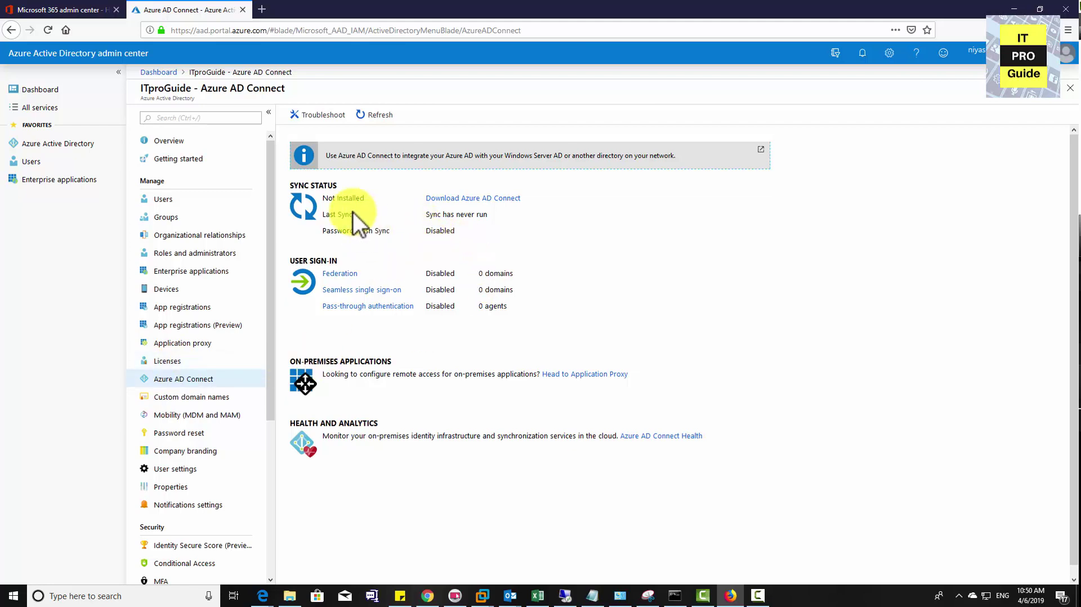
left_click_drag(316, 231, 379, 233)
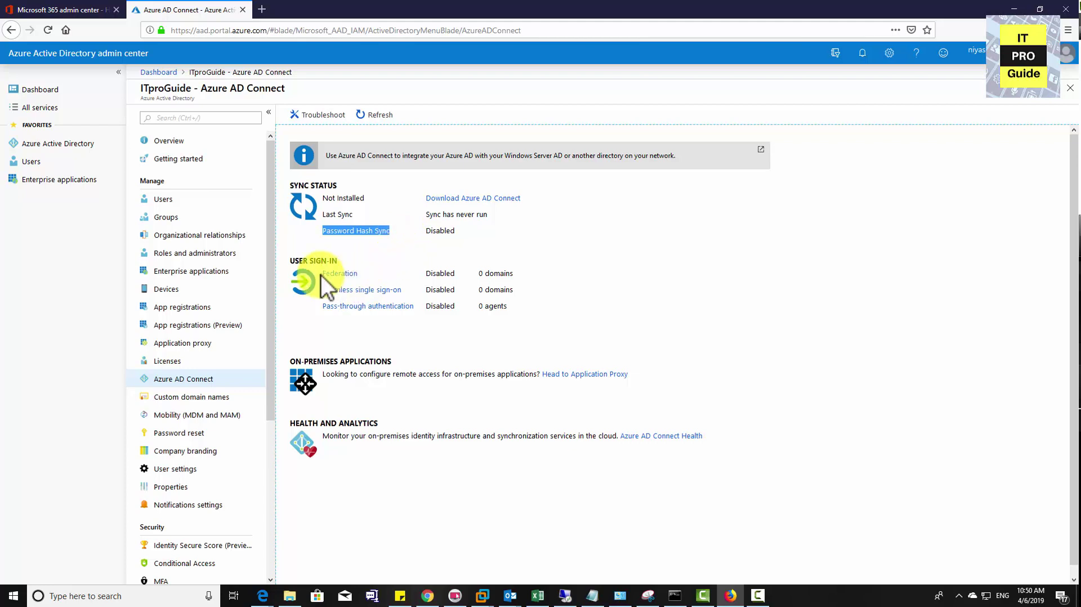
left_click(337, 282)
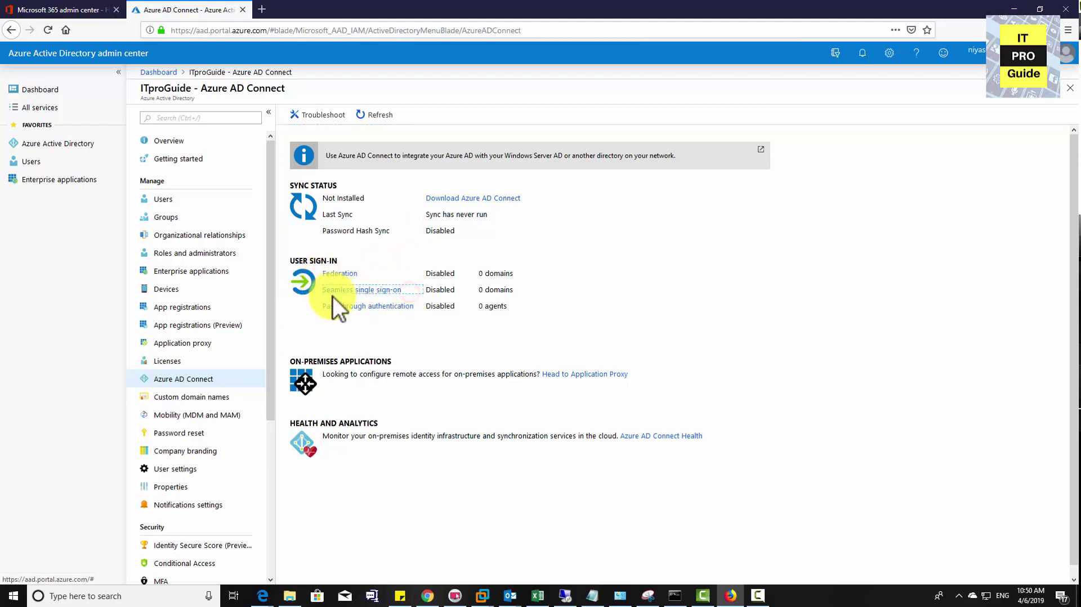
left_click_drag(321, 309, 440, 320)
left_click(550, 322)
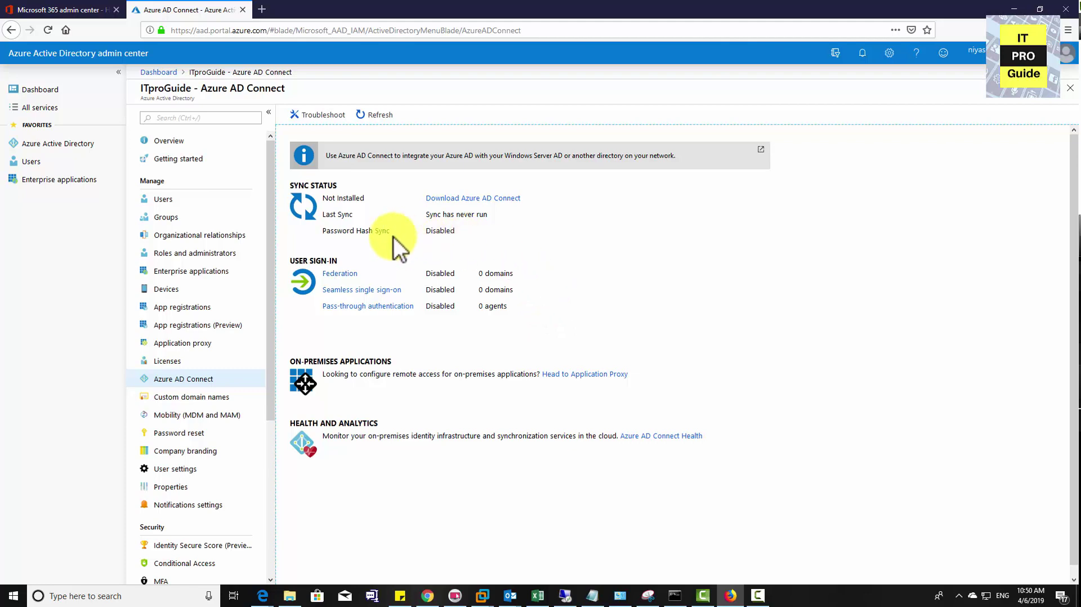
left_click_drag(322, 231, 392, 236)
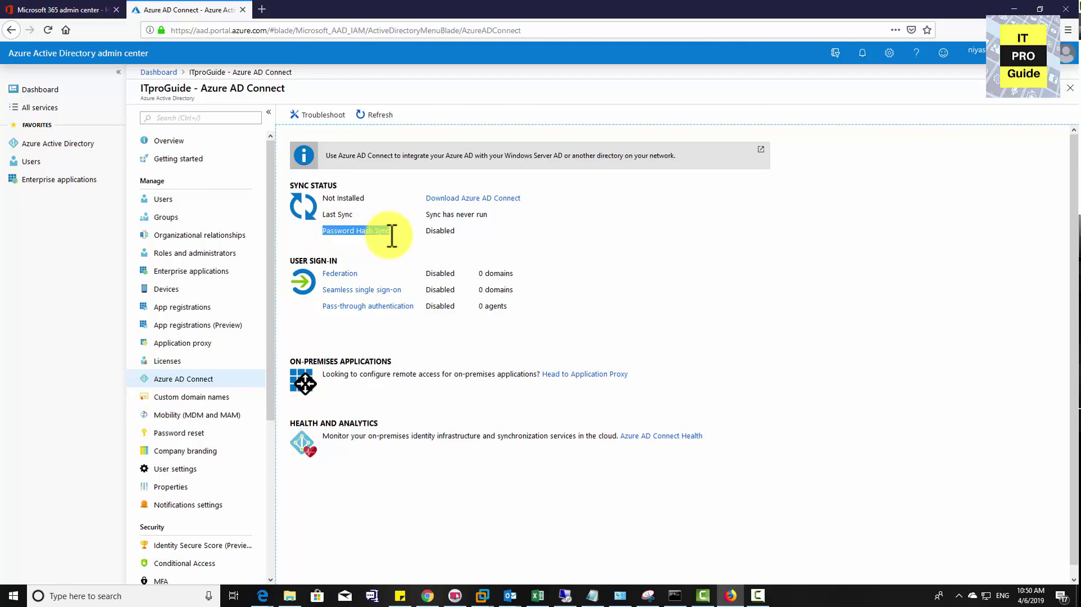
Point out the Password Hash Sync and Pass-through authentication labels by highlighting each in turn
left_click(463, 197)
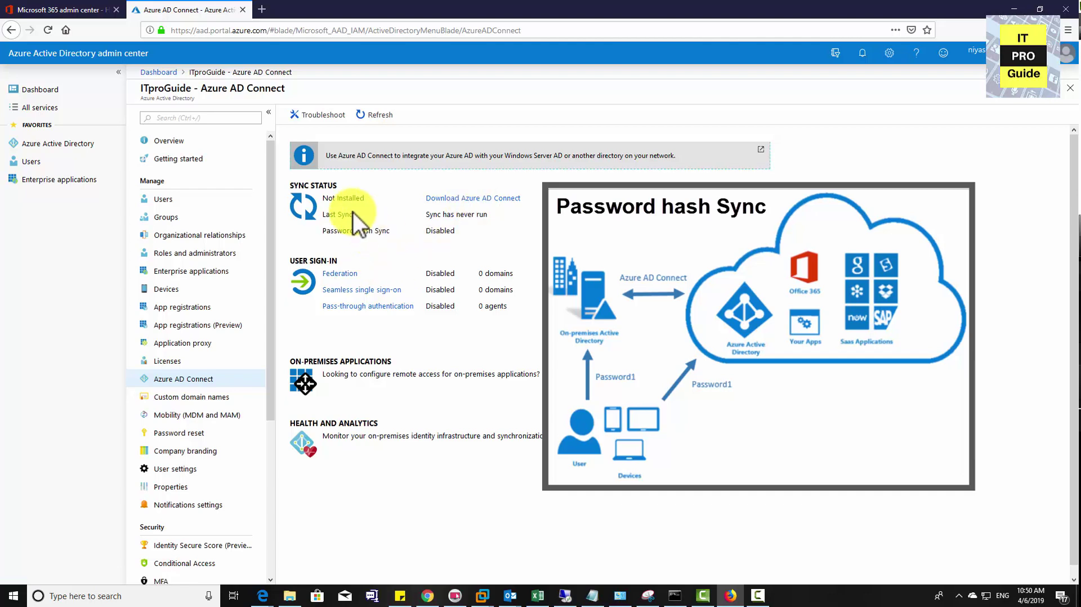
left_click(367, 228)
left_click_drag(317, 230, 378, 233)
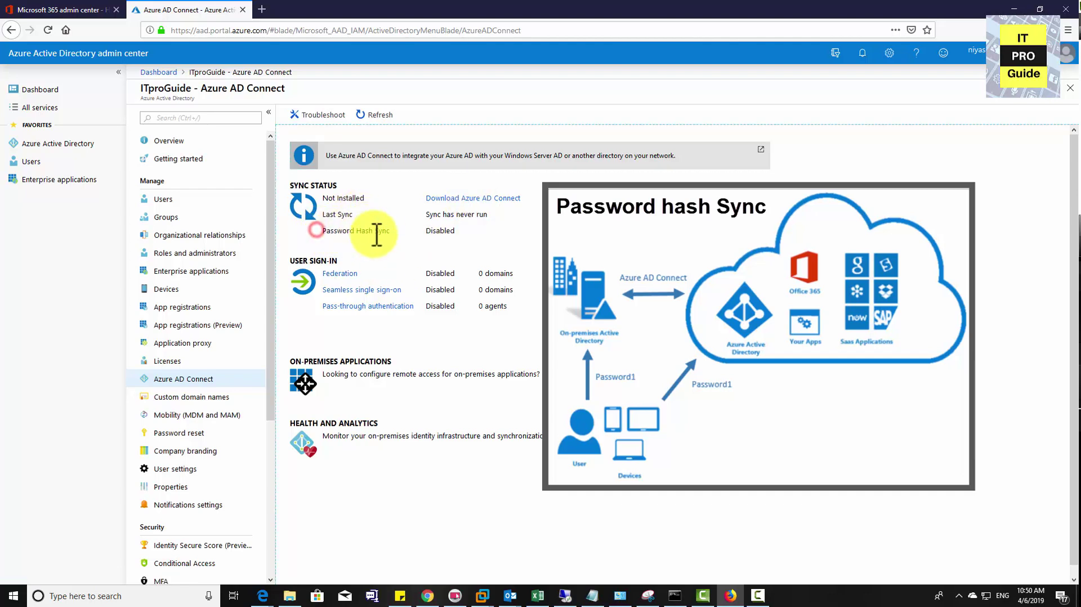
left_click(316, 275)
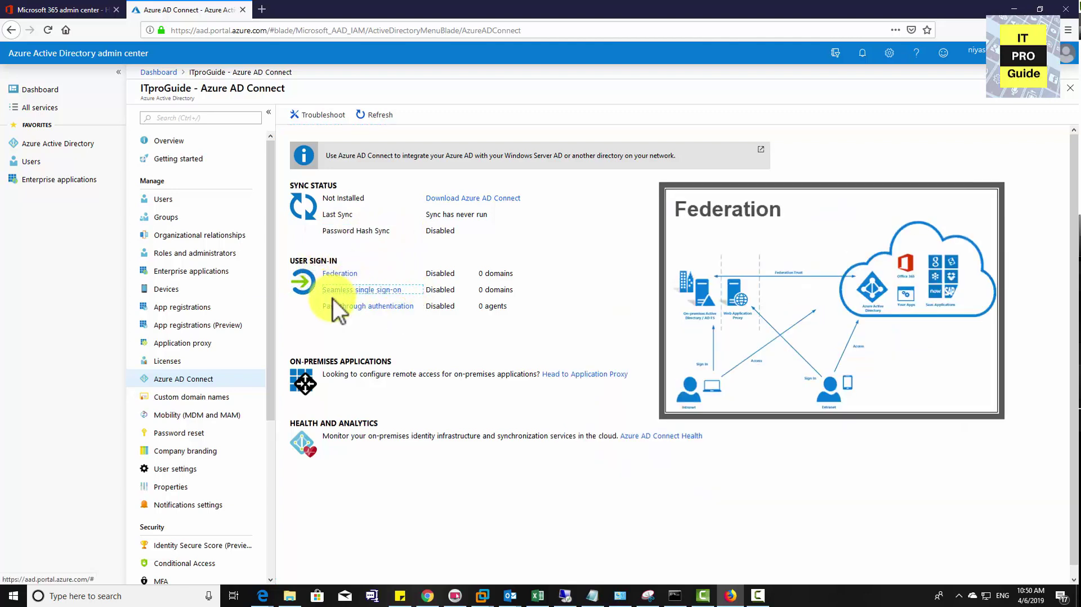
left_click_drag(322, 306, 457, 320)
left_click(549, 322)
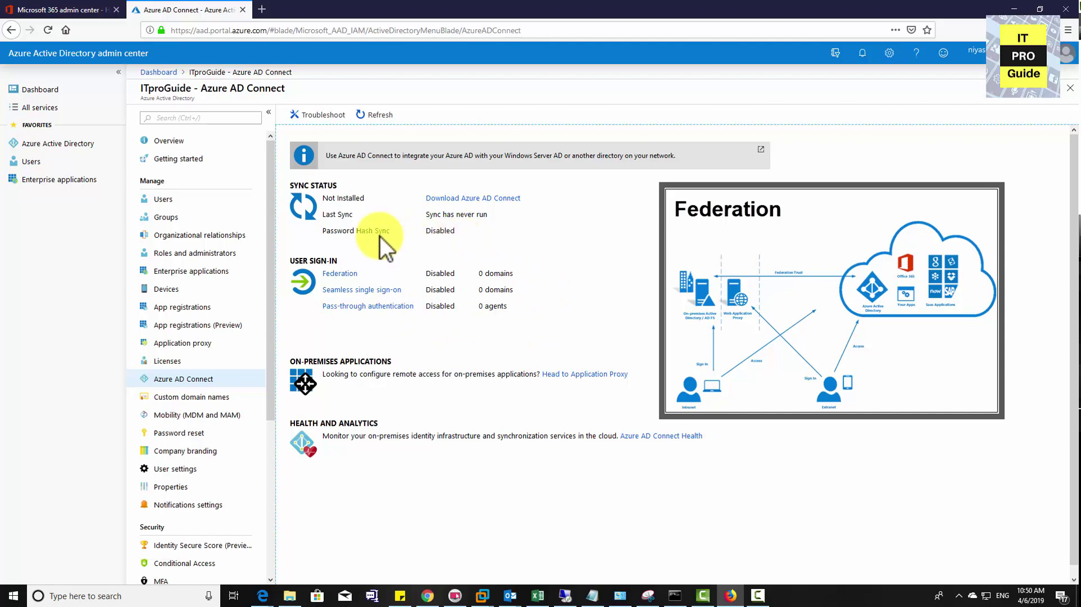
left_click_drag(324, 231, 391, 235)
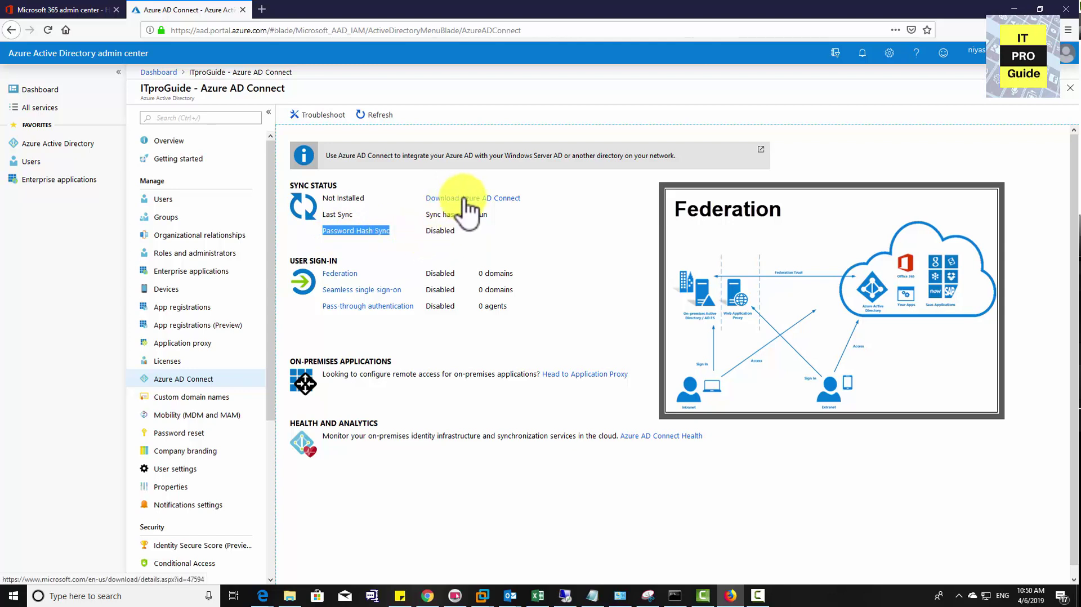
Highlight both sign-in options once more, then follow the Download Azure AD Connect link
left_click(354, 213)
left_click_drag(321, 231, 407, 236)
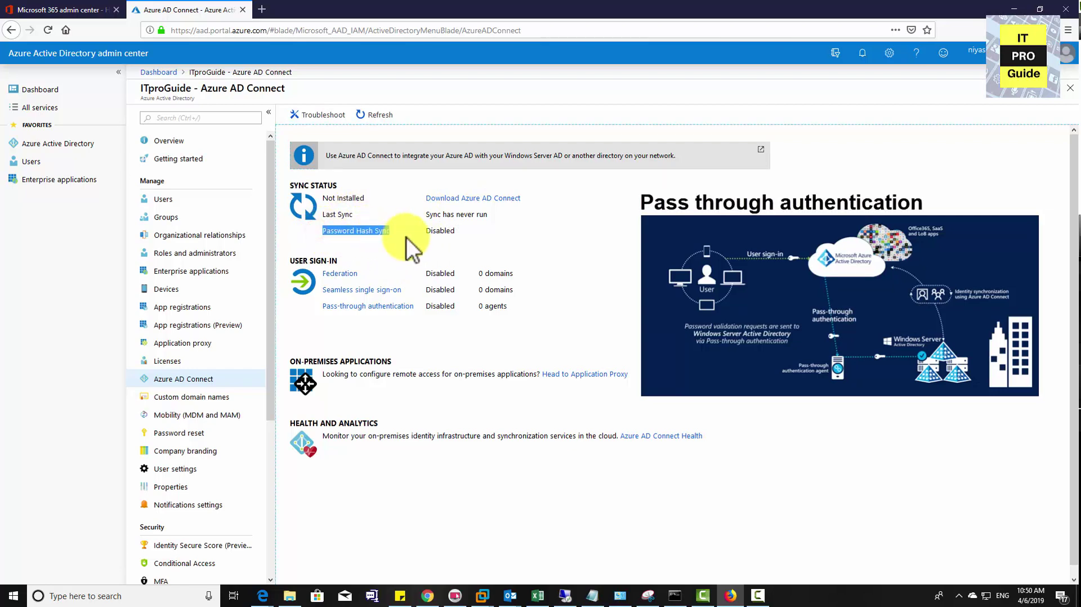
left_click(321, 275)
mouse_move(321, 309)
left_mouse_down()
mouse_move(367, 322)
mouse_move(516, 323)
left_mouse_up()
left_click(549, 322)
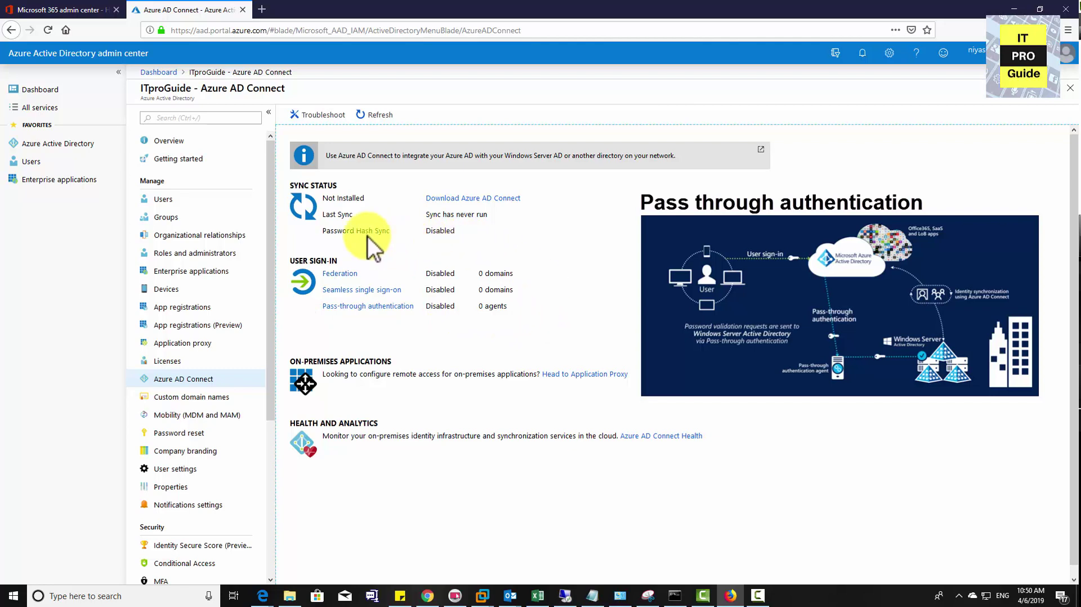
left_click_drag(322, 232, 392, 236)
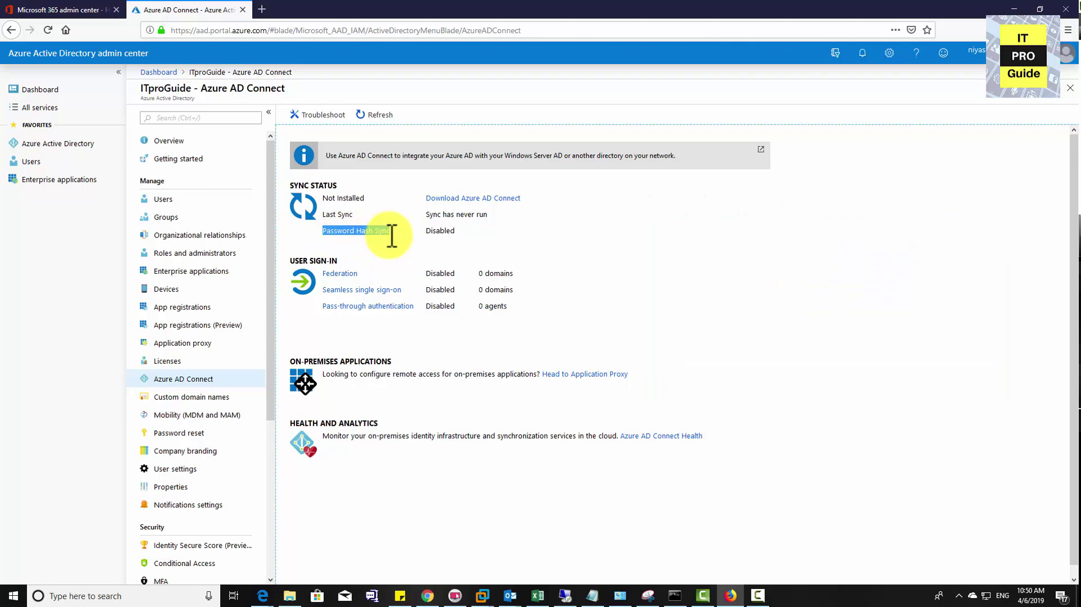
left_click(470, 199)
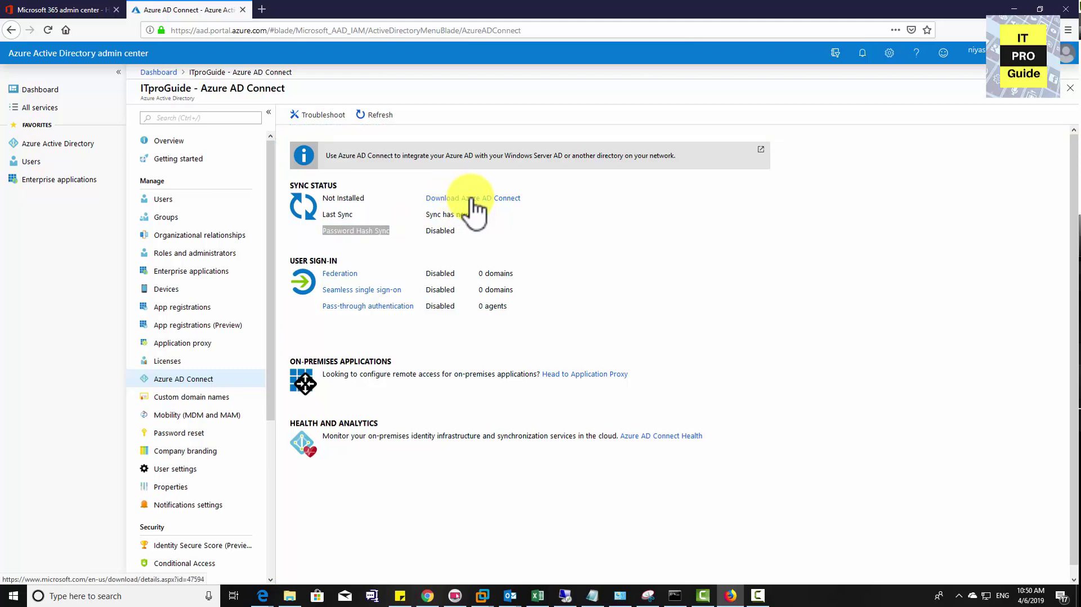
left_click(471, 199)
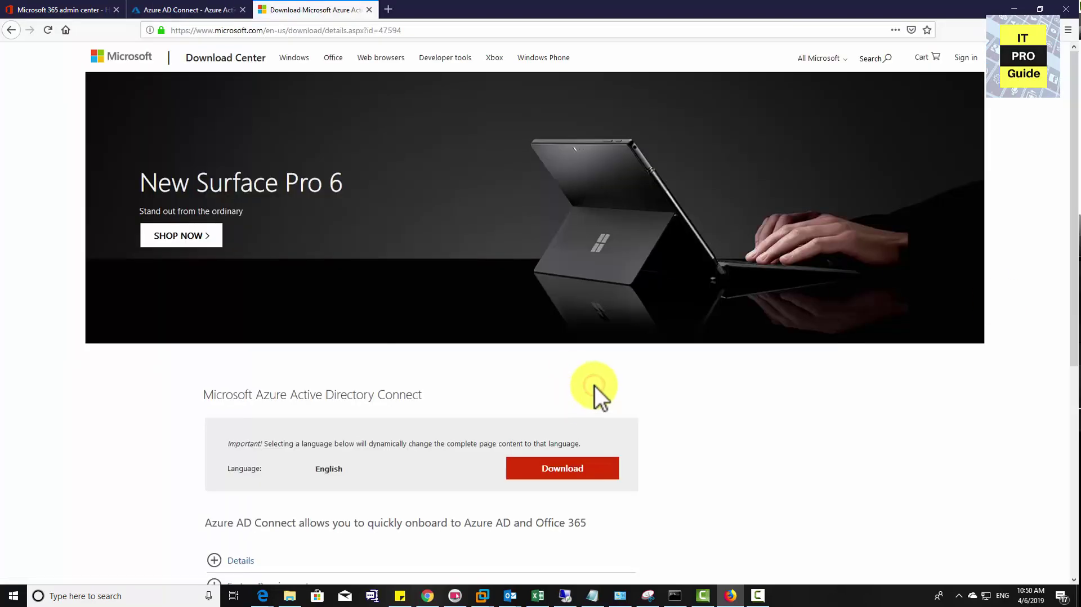
Download Microsoft Azure Active Directory Connect and save the AzureADConnect.msi (83.6 MB) installer
scroll(594, 386, "down", 1)
left_click(569, 421)
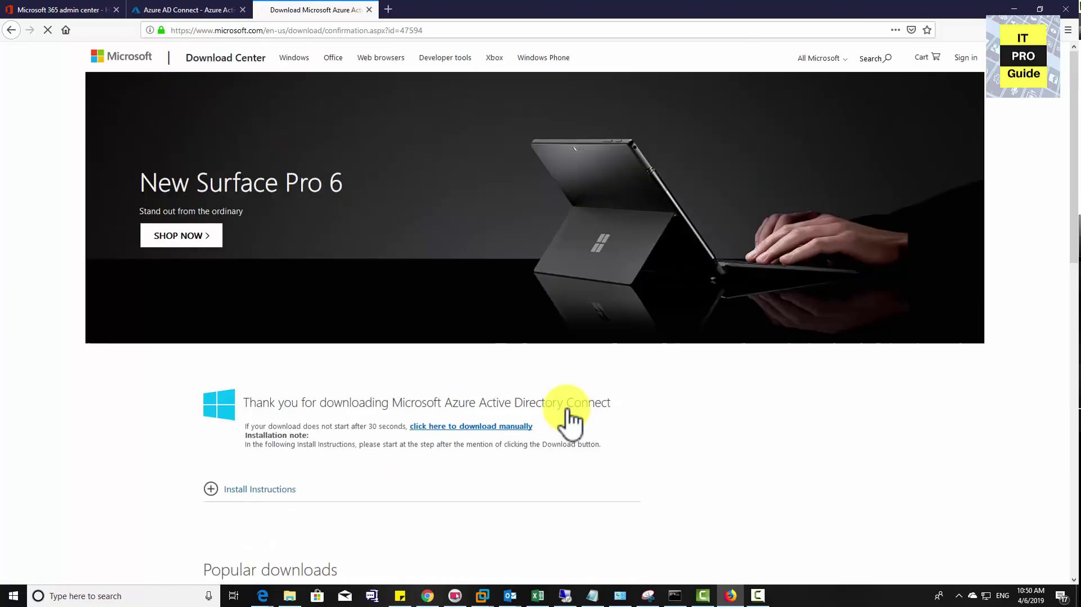
scroll(579, 414, "down", 4)
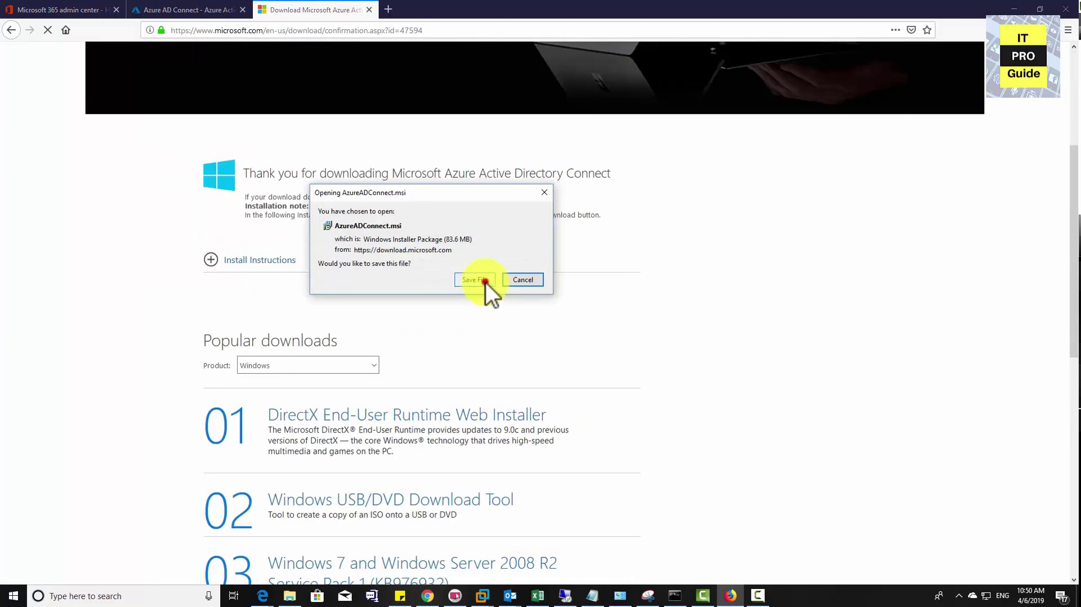
left_click(484, 279)
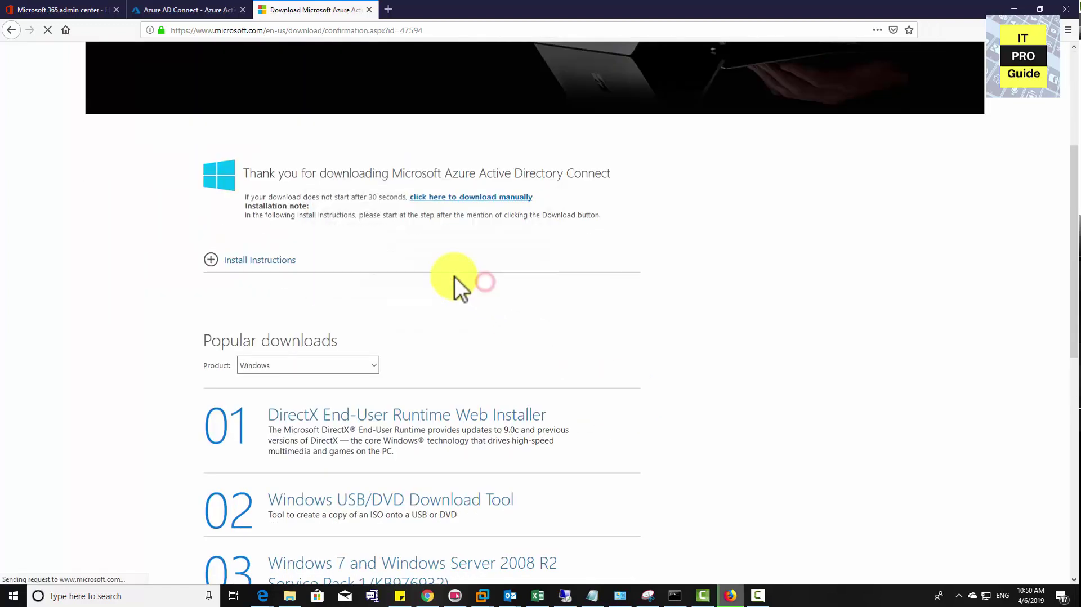
Expand the install instructions and scroll through the IdFix install article
left_click(204, 257)
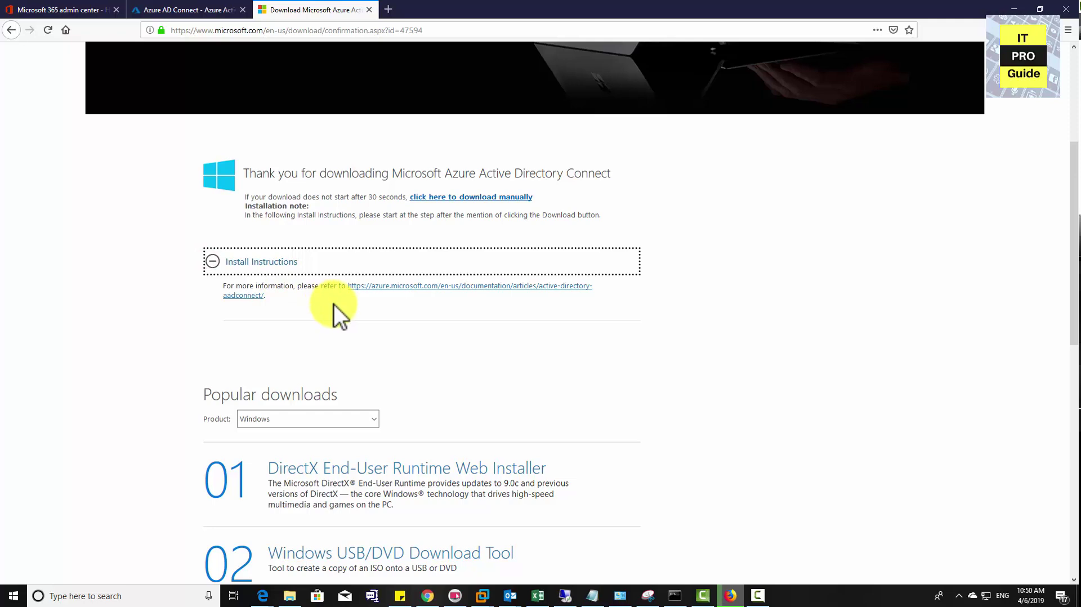
scroll(333, 304, "down", 2)
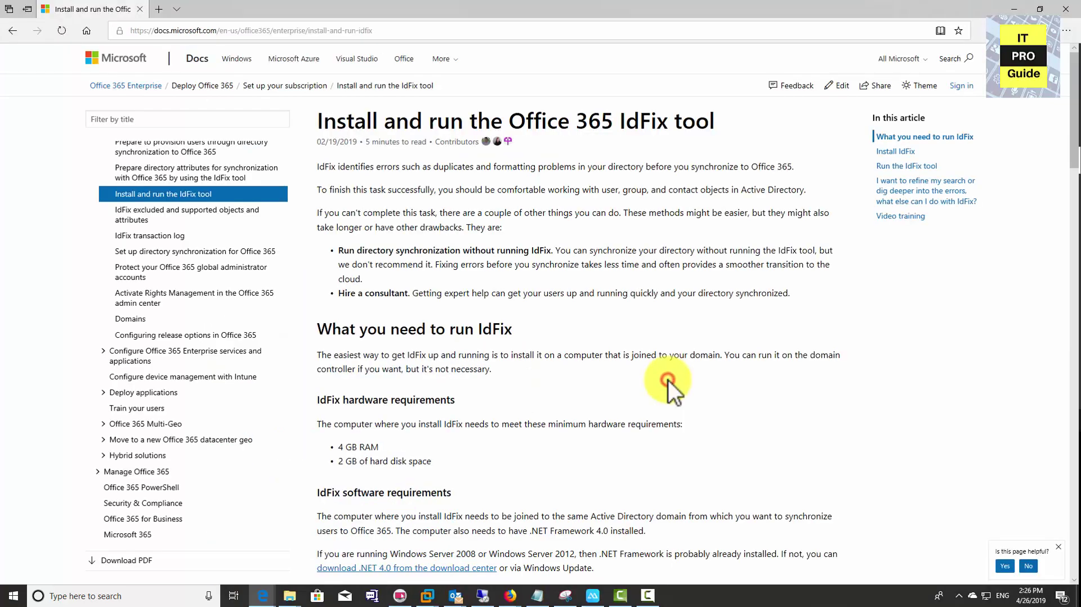
scroll(668, 380, "down", 3)
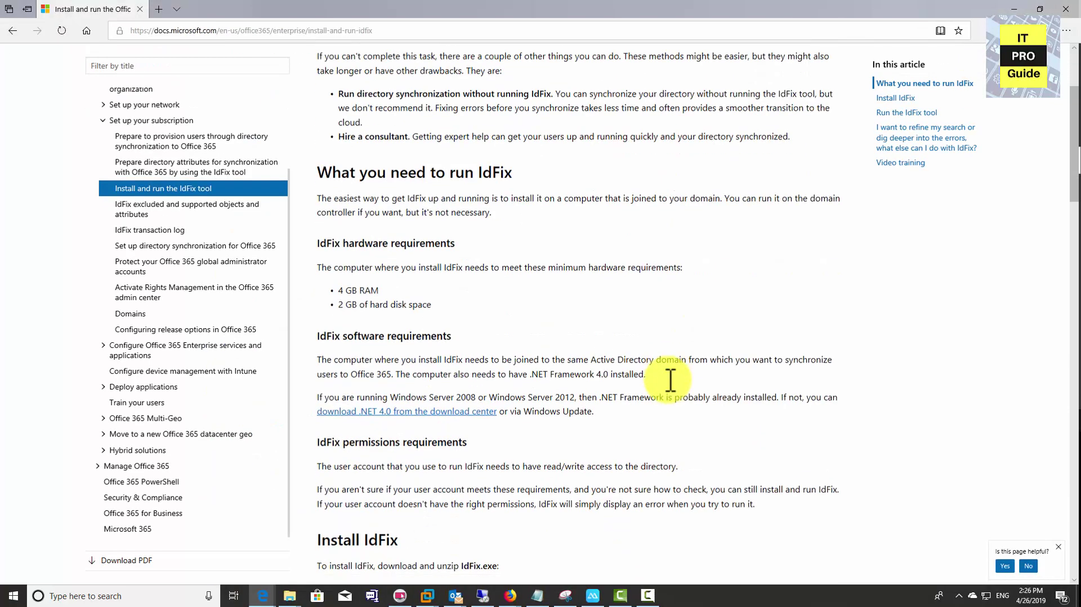
Follow the IdFix DirSync Error Remediation Tool link from the Install IdFix section
scroll(670, 380, "down", 3)
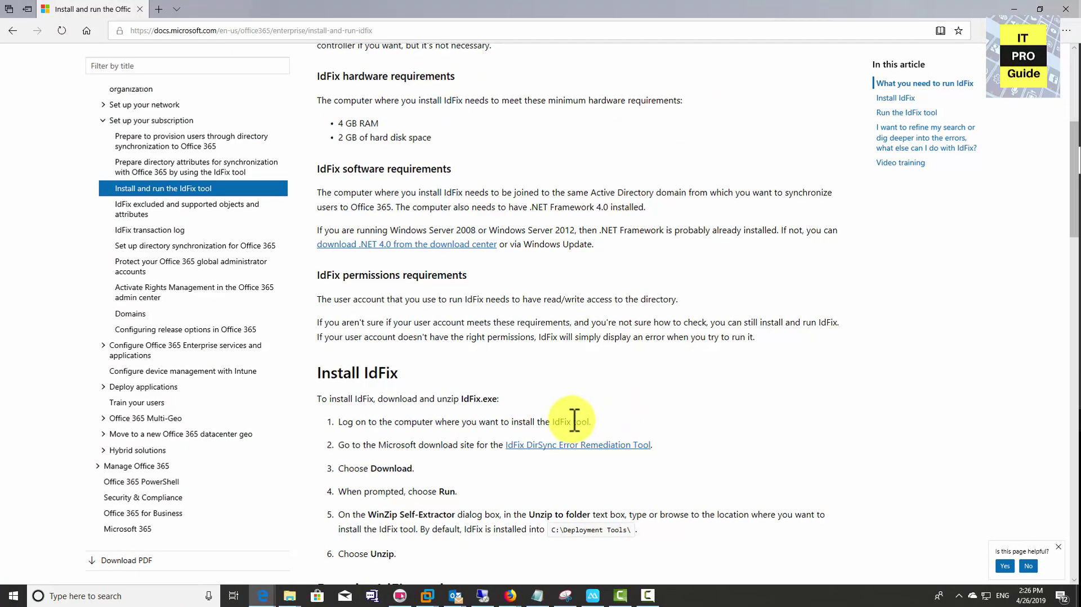
left_click(557, 446)
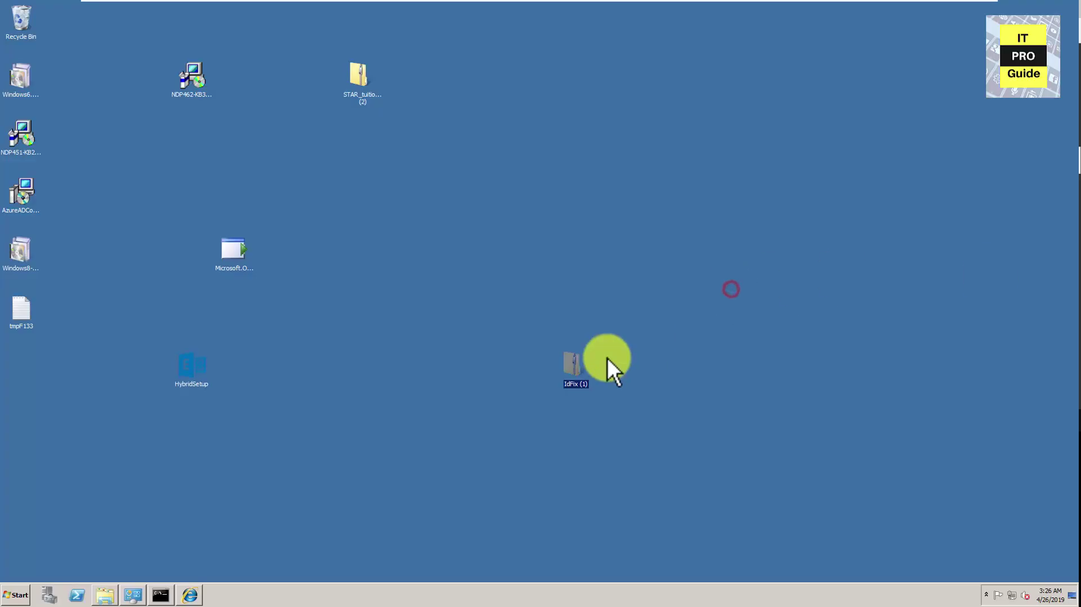
Run IdFix 1.11 from the IdFix (1) zip, accept the privacy statement, and query: 79 objects, 0 errors
double_click(575, 366)
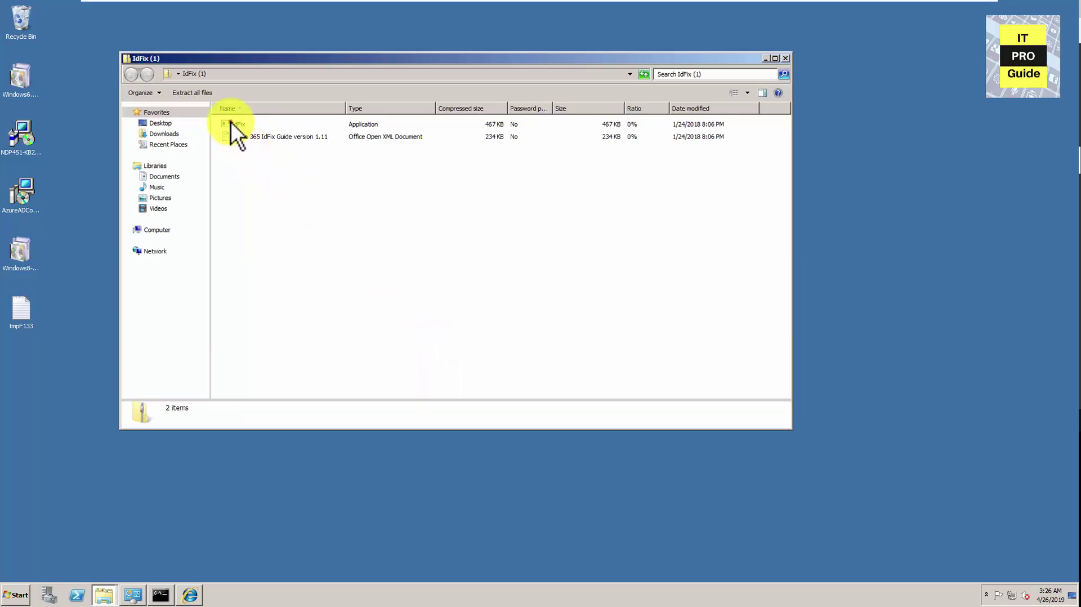
double_click(248, 124)
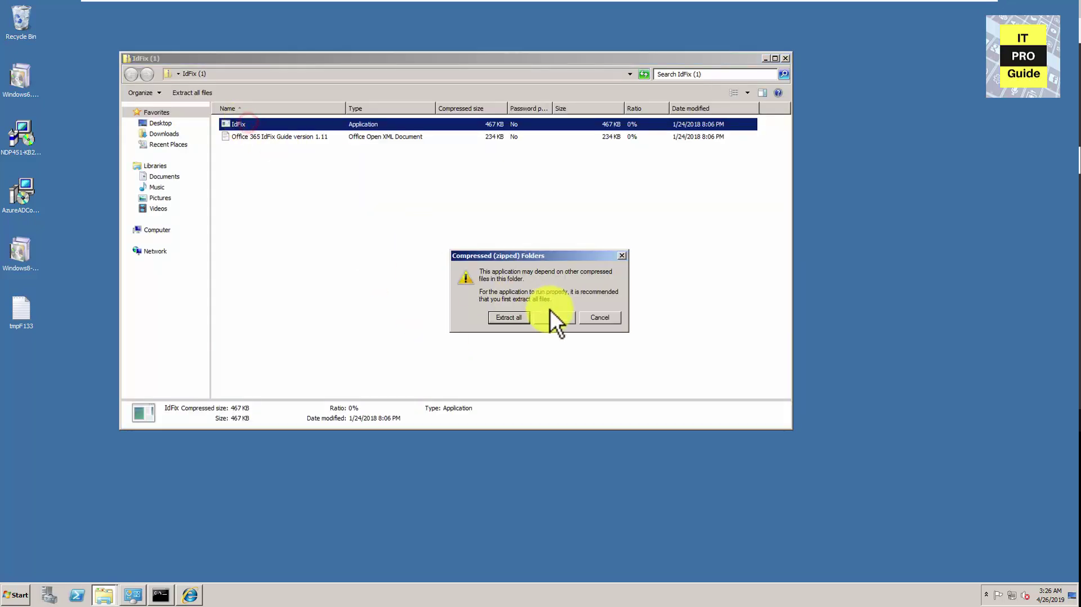
left_click(545, 317)
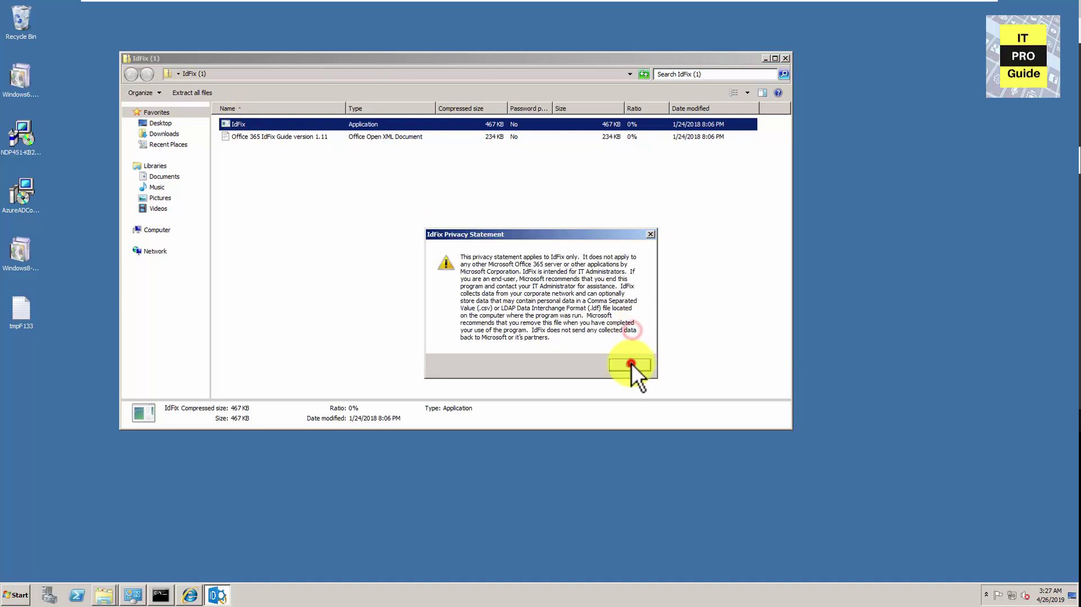
left_click(630, 365)
left_click(517, 150)
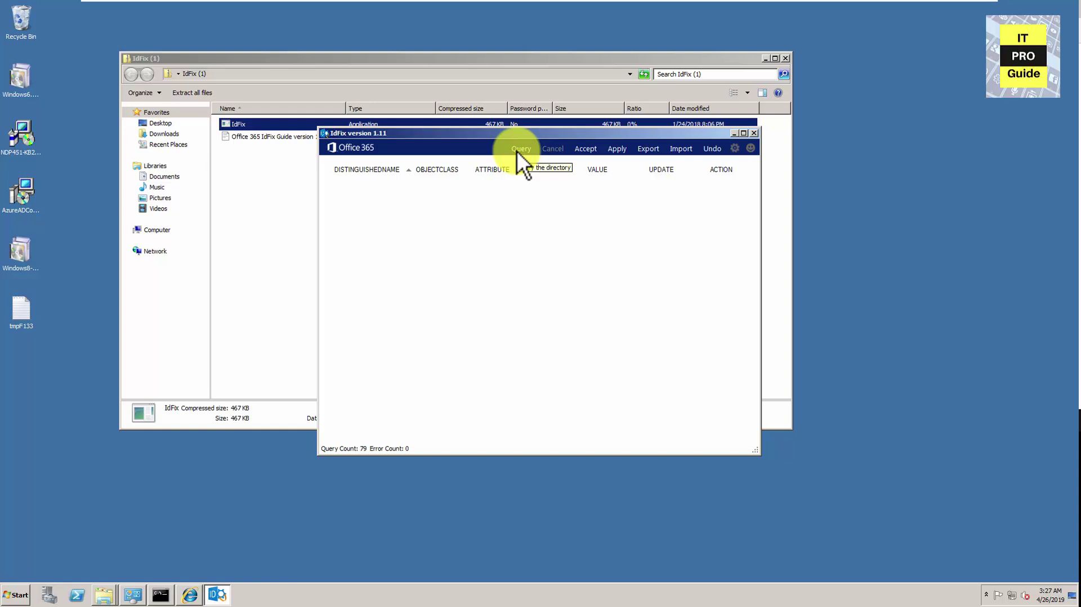
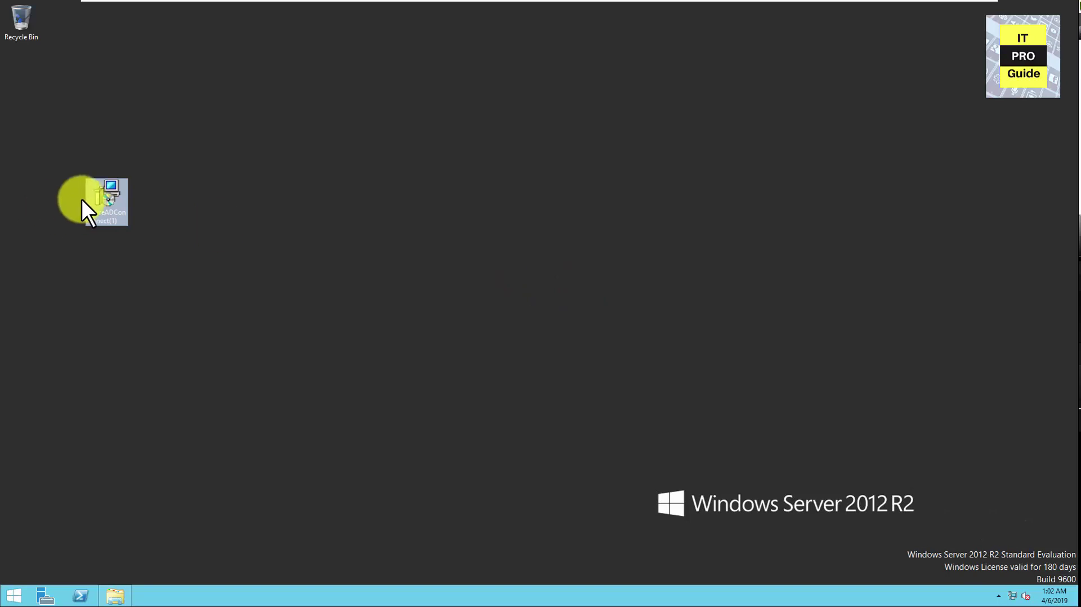
Run AzureADConnect.msi, accept the license terms and privacy notice, and continue to Express Settings
double_click(99, 194)
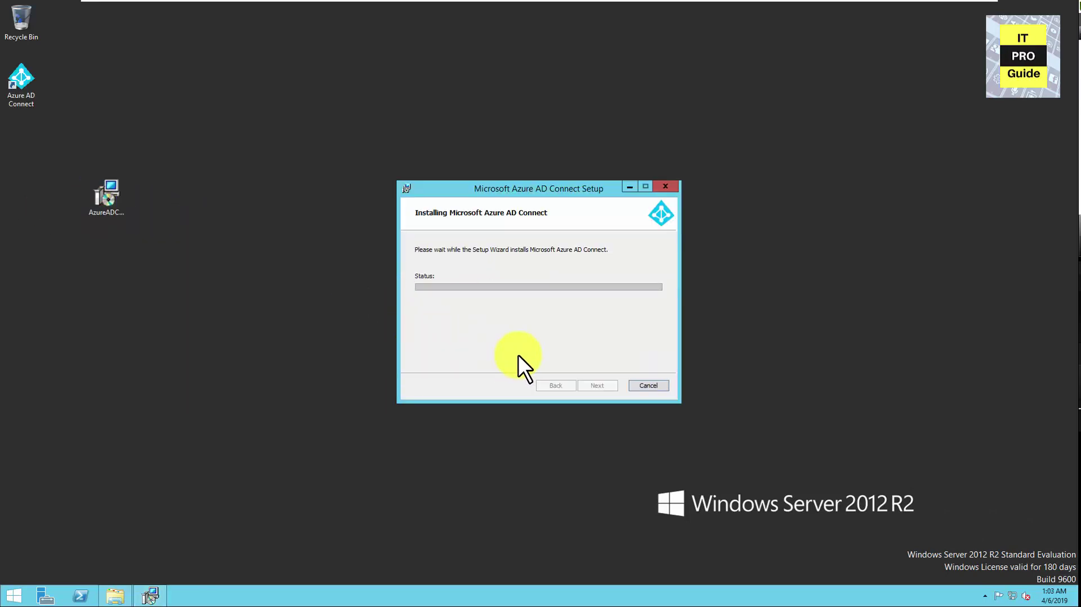
left_click(337, 286)
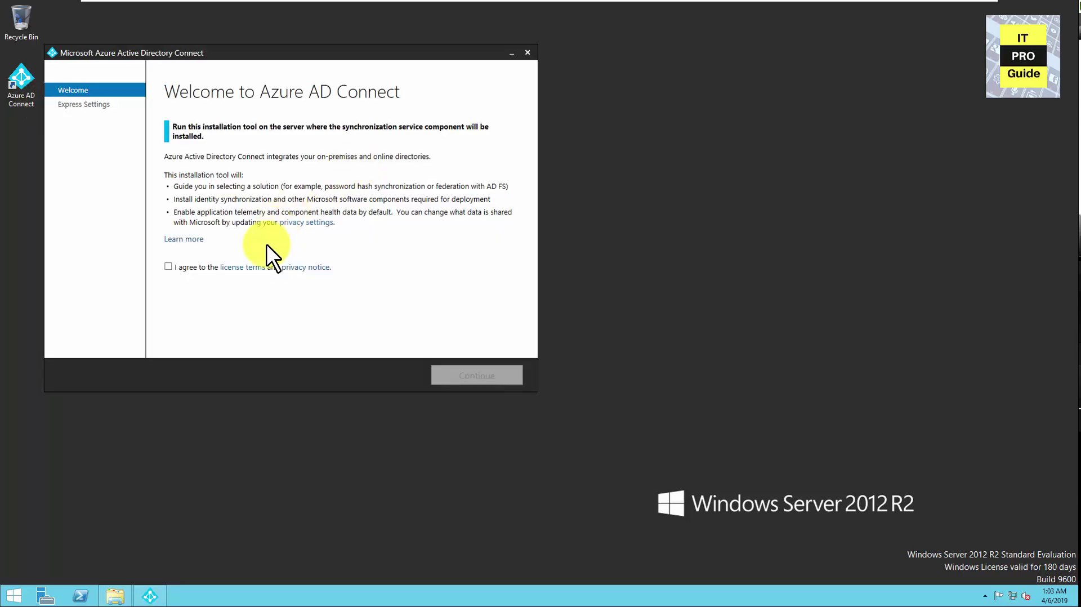
left_click(168, 266)
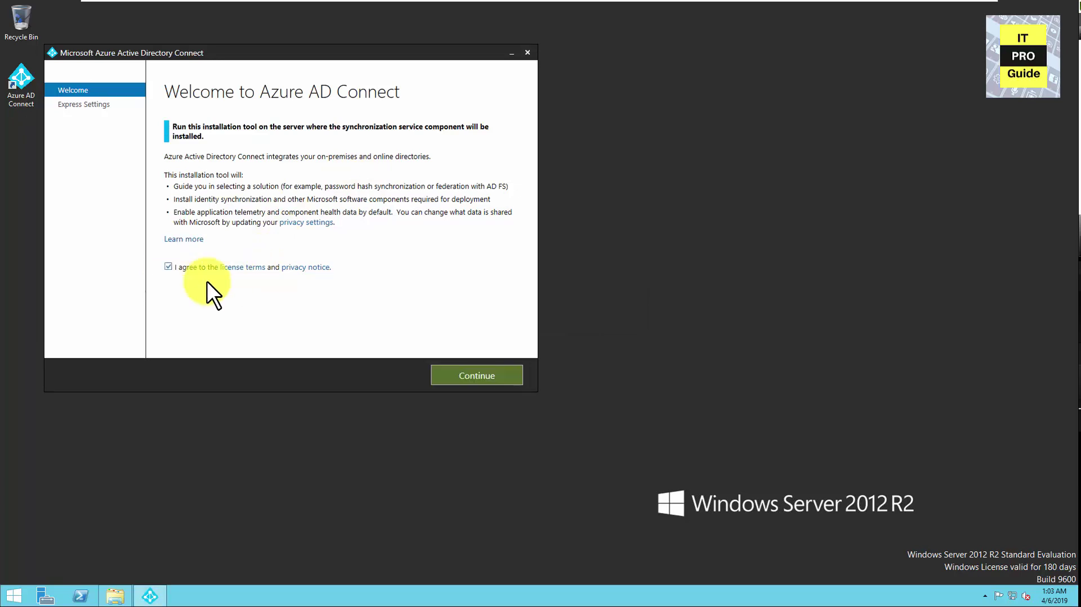
left_click(443, 369)
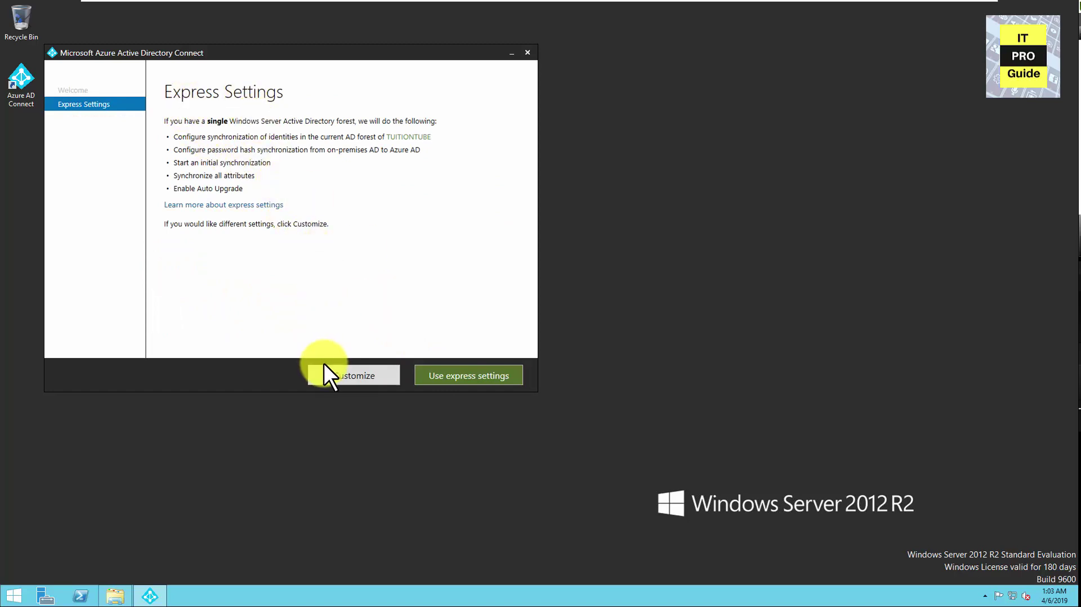
Choose express settings and submit the Azure AD global administrator's username and password
left_click(457, 374)
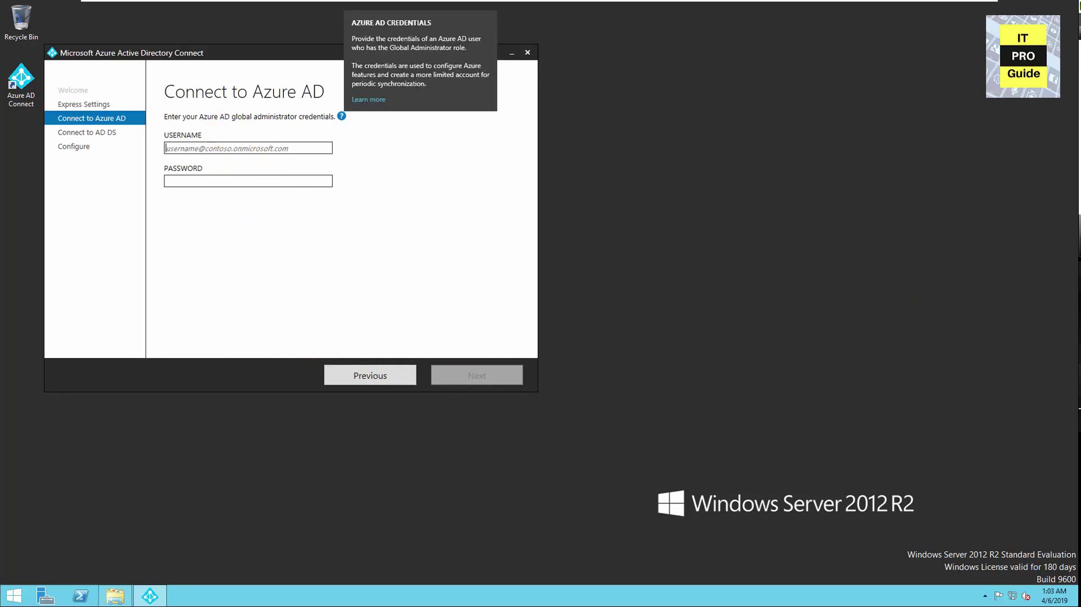
left_click(262, 148)
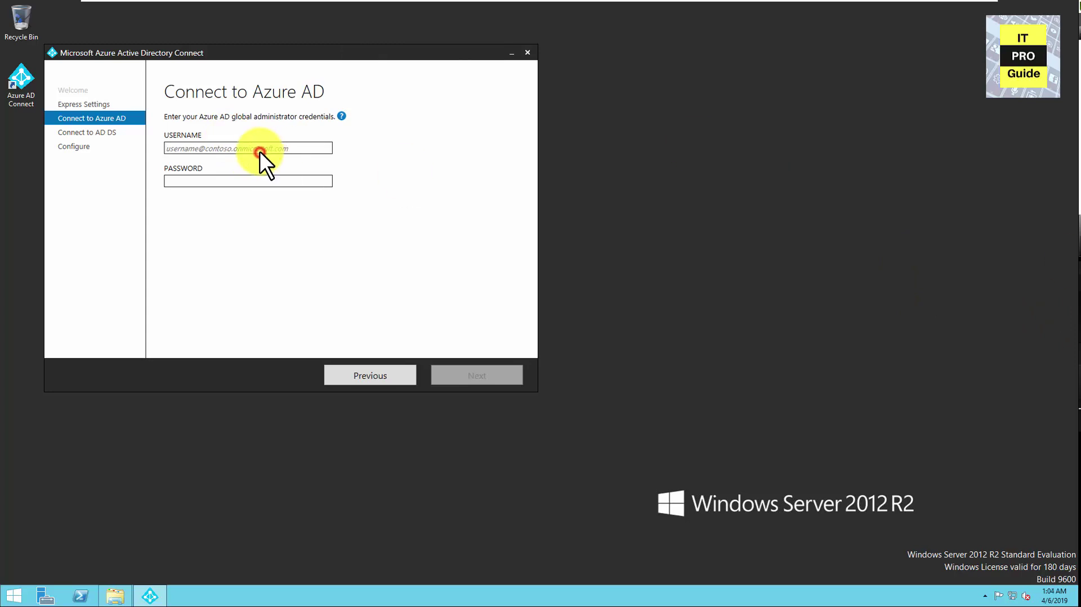
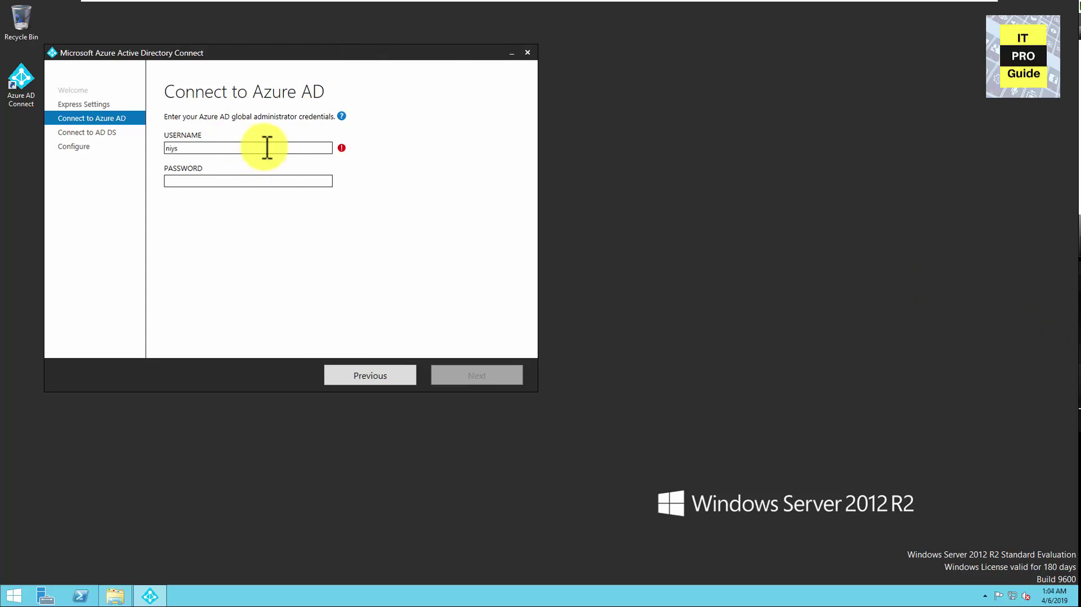
key("BackSpace")
key("BackSpace")
key("BackSpace")
key("BackSpace")
key("BackSpace")
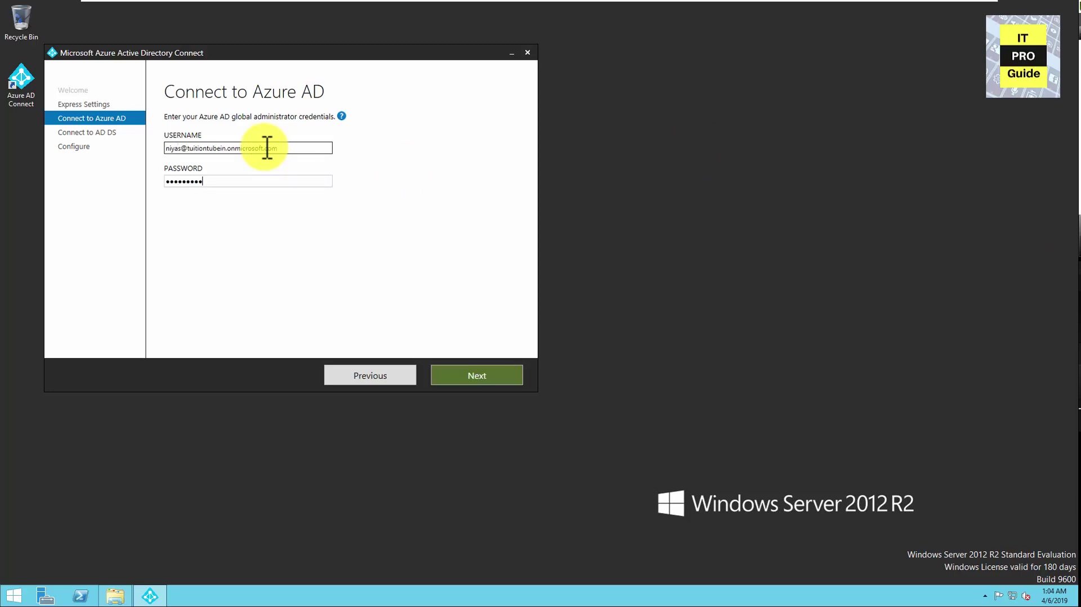
key("Return")
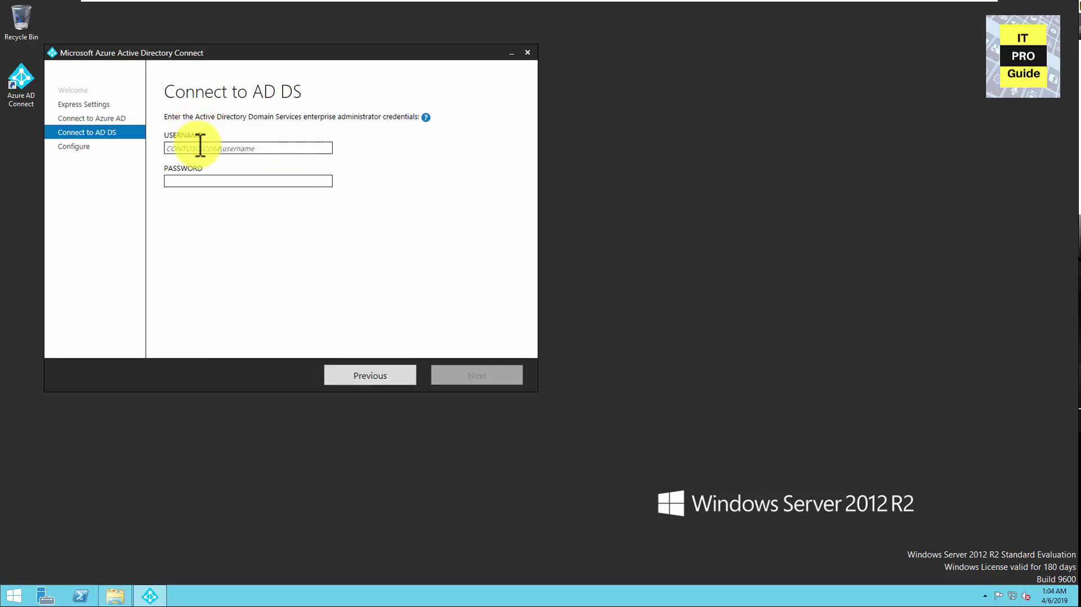
Enter the TUITIONTUBE.IN domain Administrator credentials on Connect to AD DS and continue
left_click(200, 147)
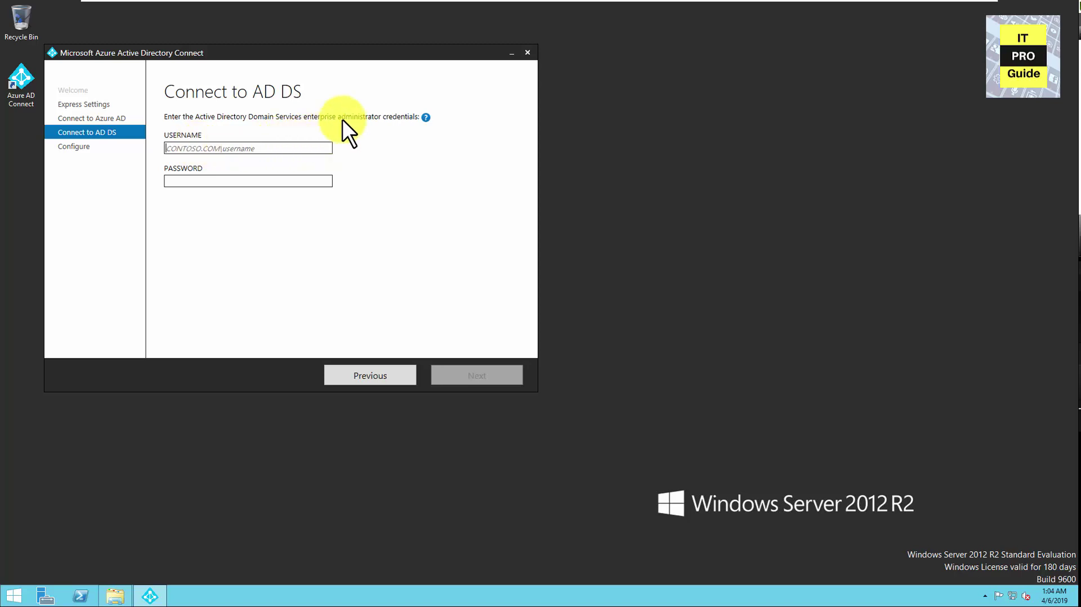
type("TUITIONTUBE.IN\\Administrator")
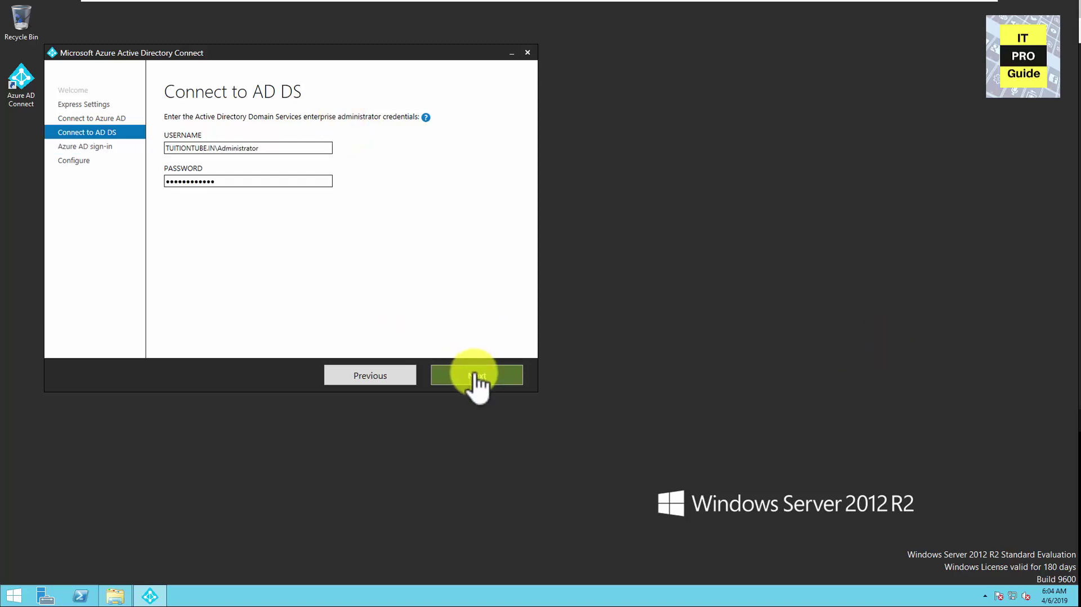
left_click(475, 375)
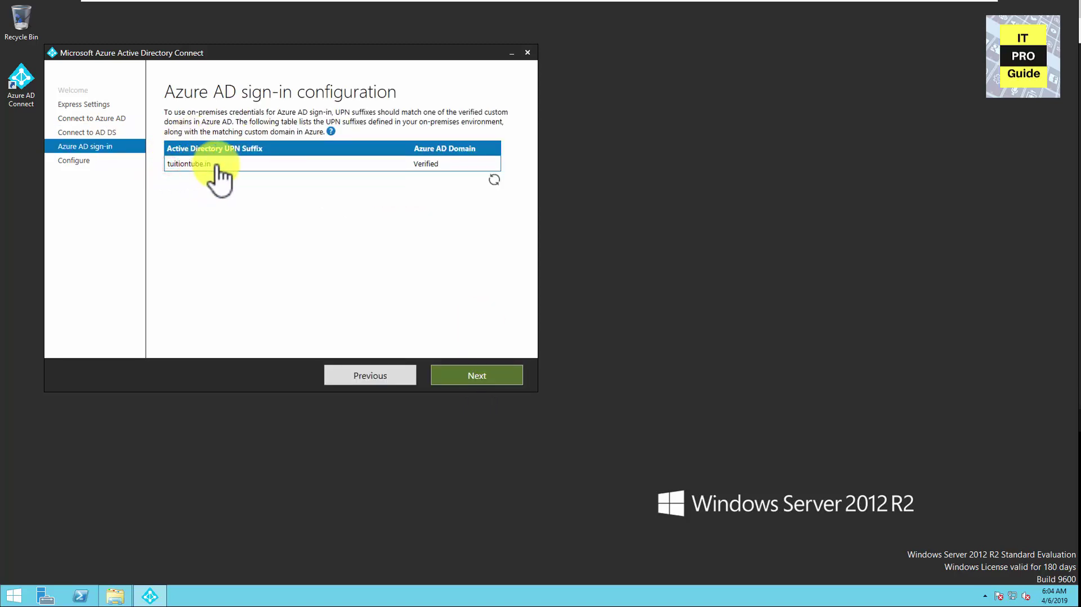
Accept the sign-in configuration, enable Exchange hybrid deployment, install, and exit the finished wizard
left_click(445, 168)
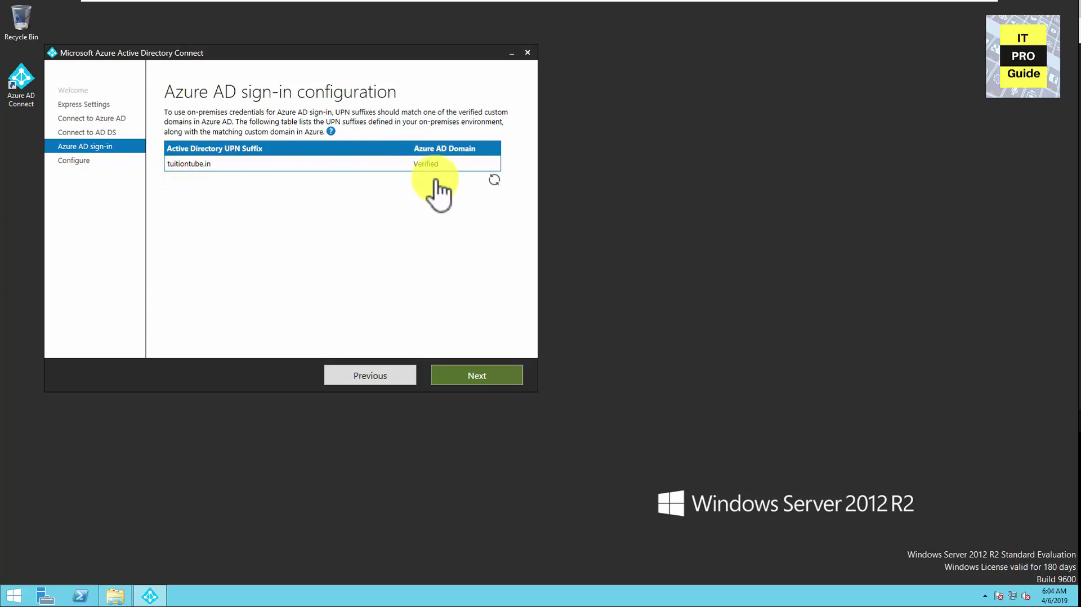
left_click(473, 379)
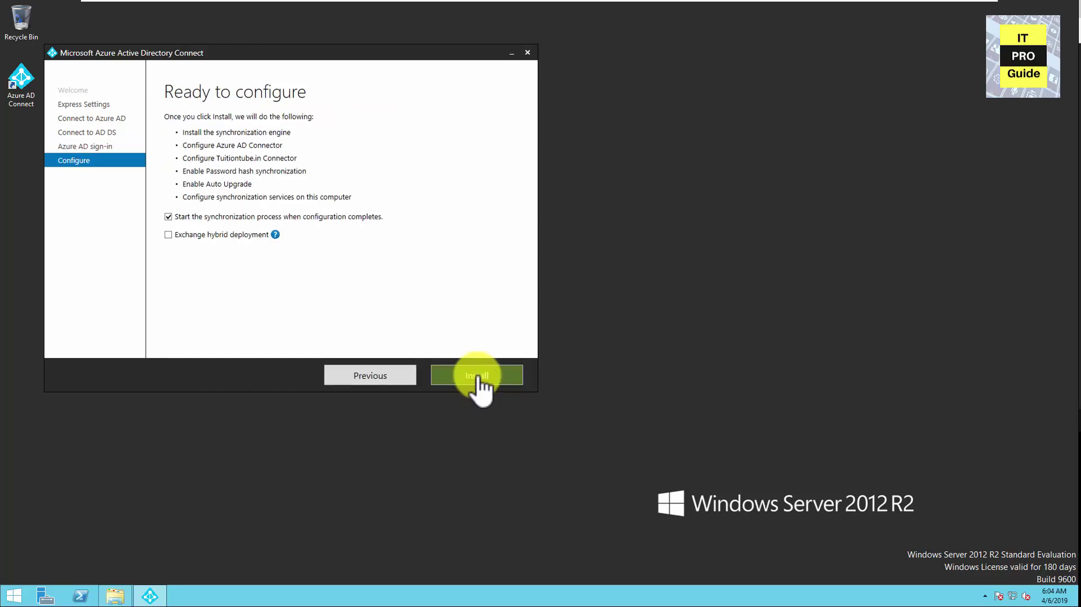
left_click(167, 235)
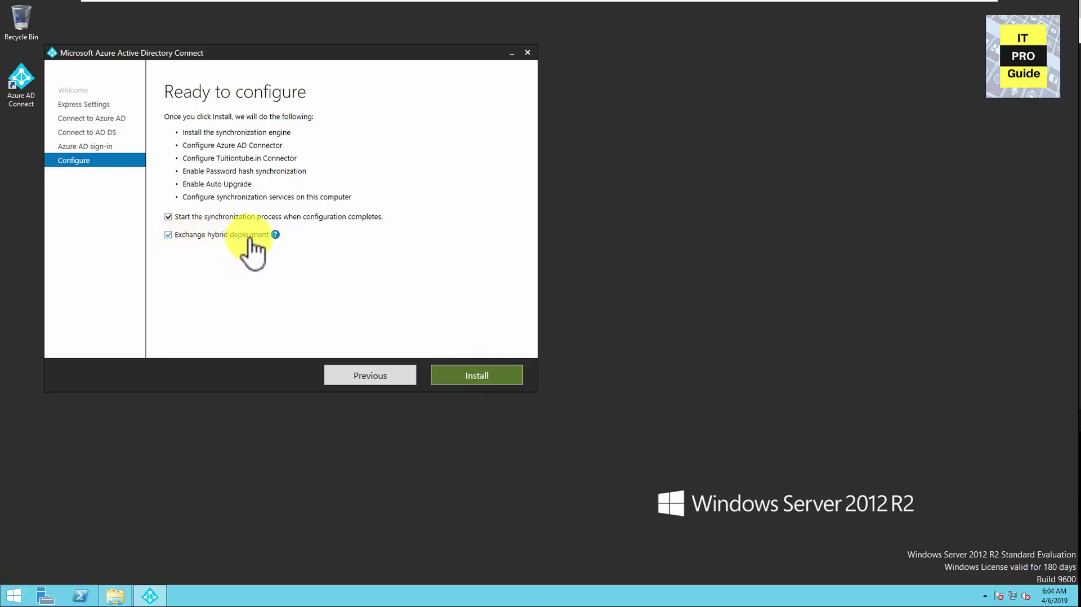
left_click(473, 374)
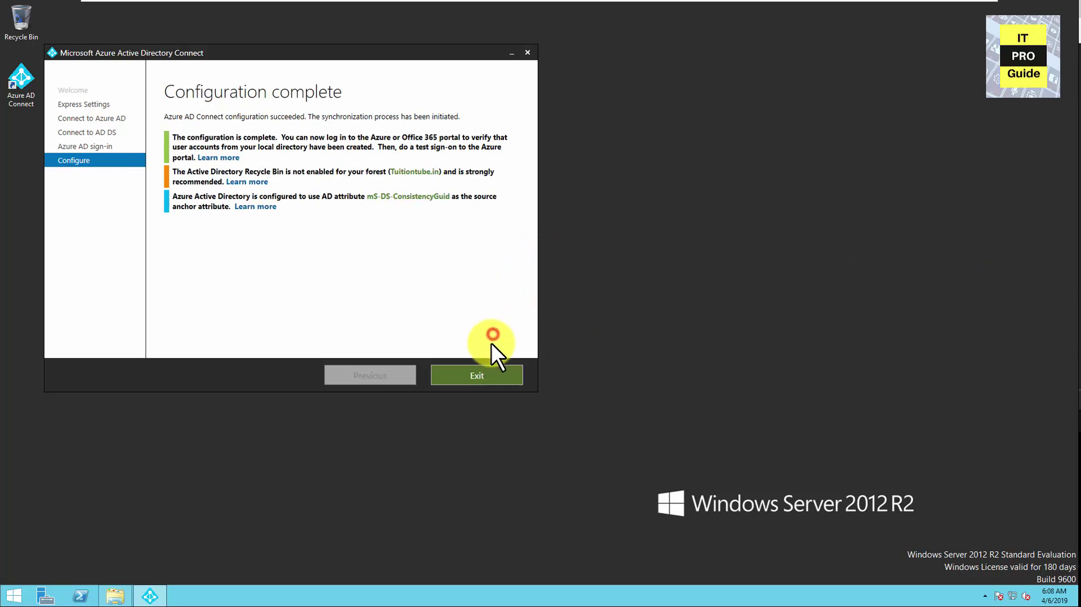
left_click(487, 367)
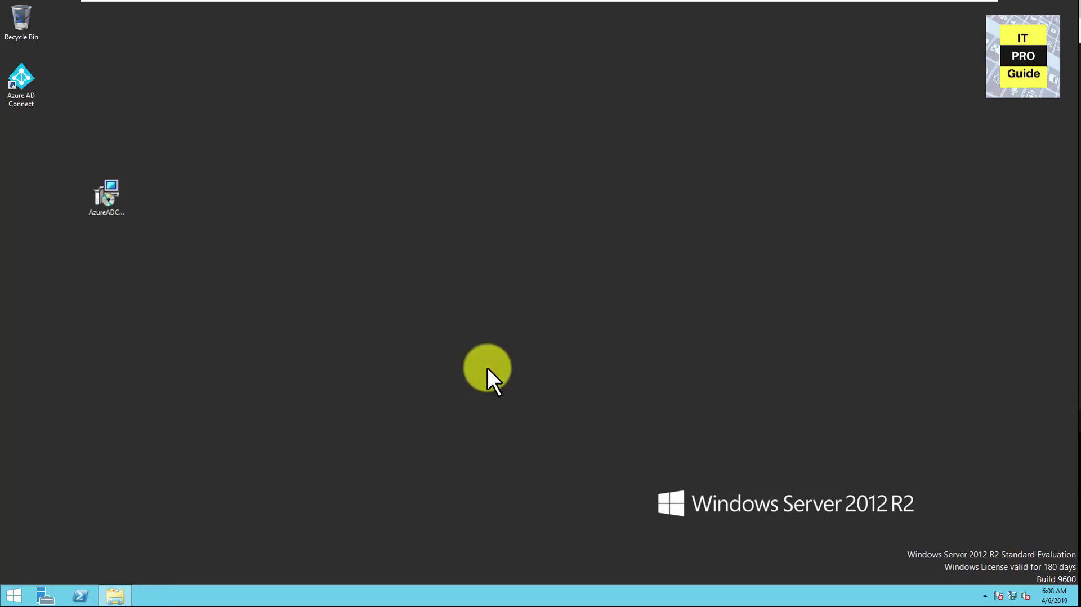
Switch to the host browser and open Azure AD's All users list
left_click(936, 7)
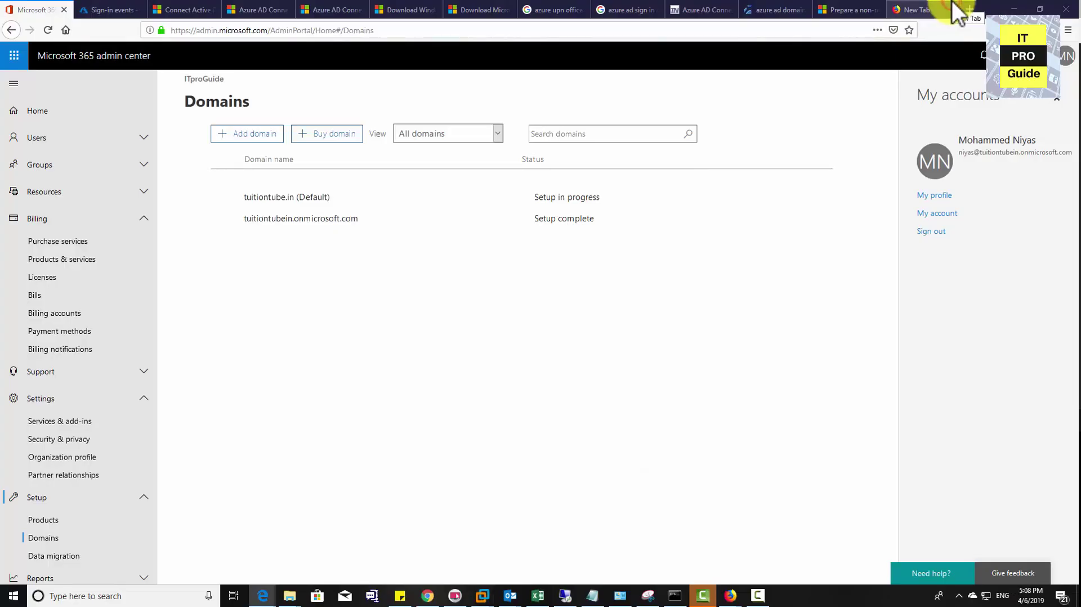
left_click(96, 10)
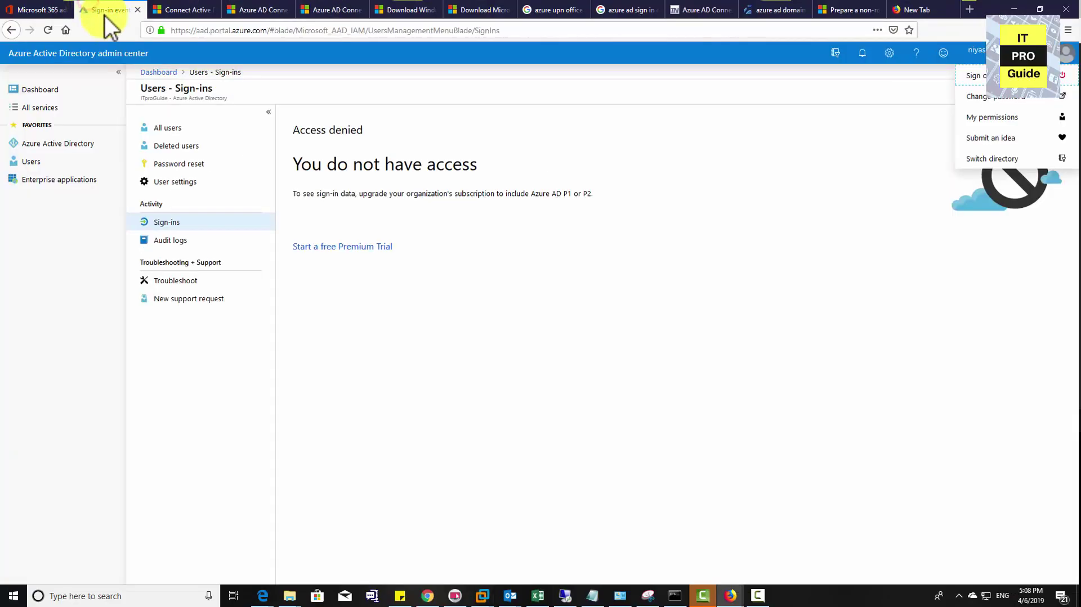
left_click(56, 91)
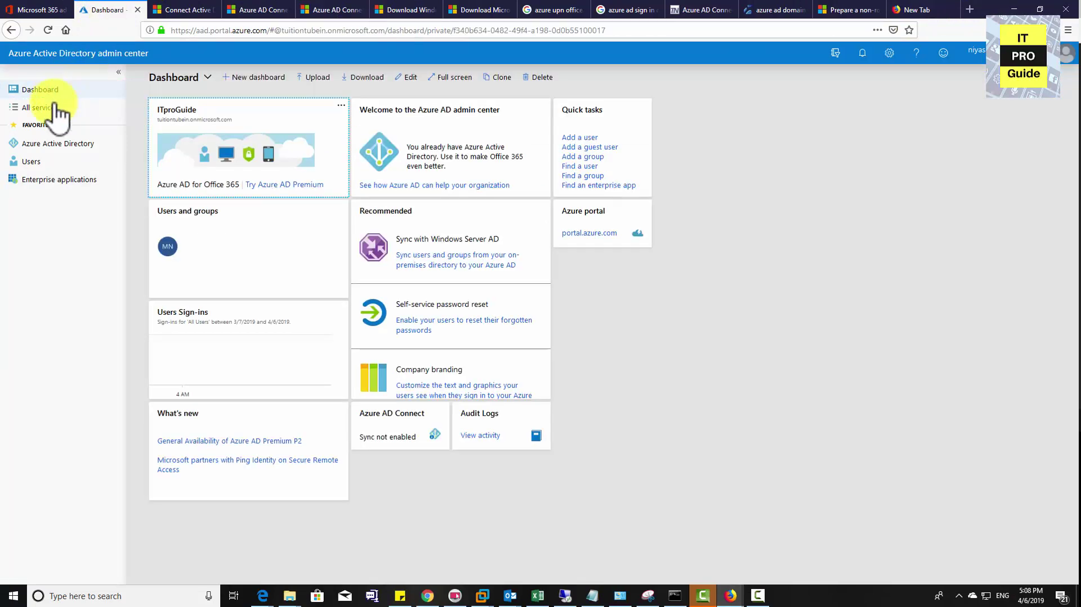
left_click(30, 162)
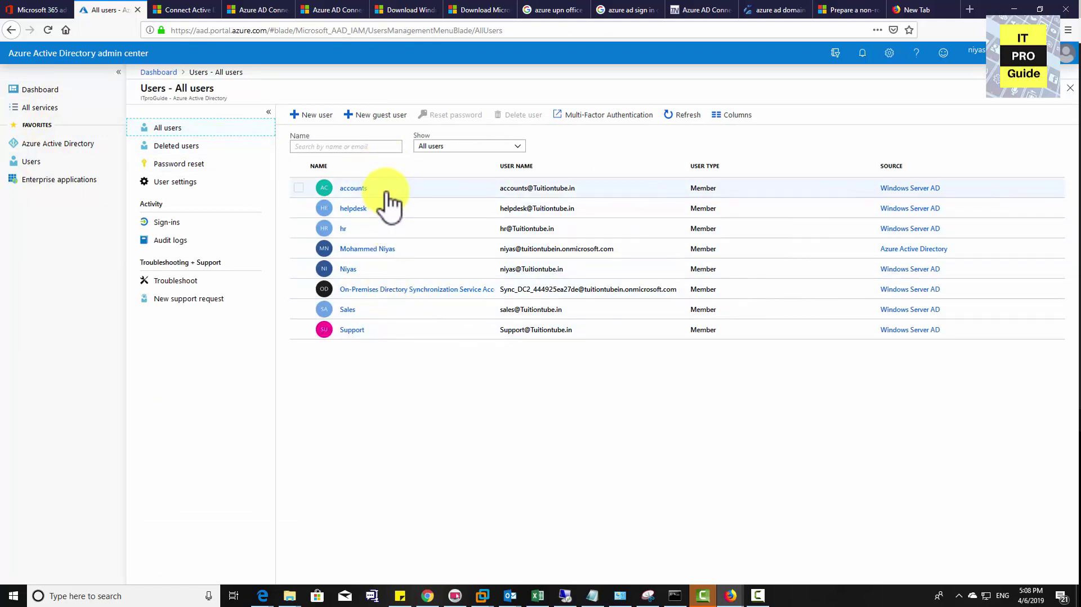
Compare the cloud-only admin with its synced Windows Server AD counterpart, then return to Microsoft 365
left_click(548, 250)
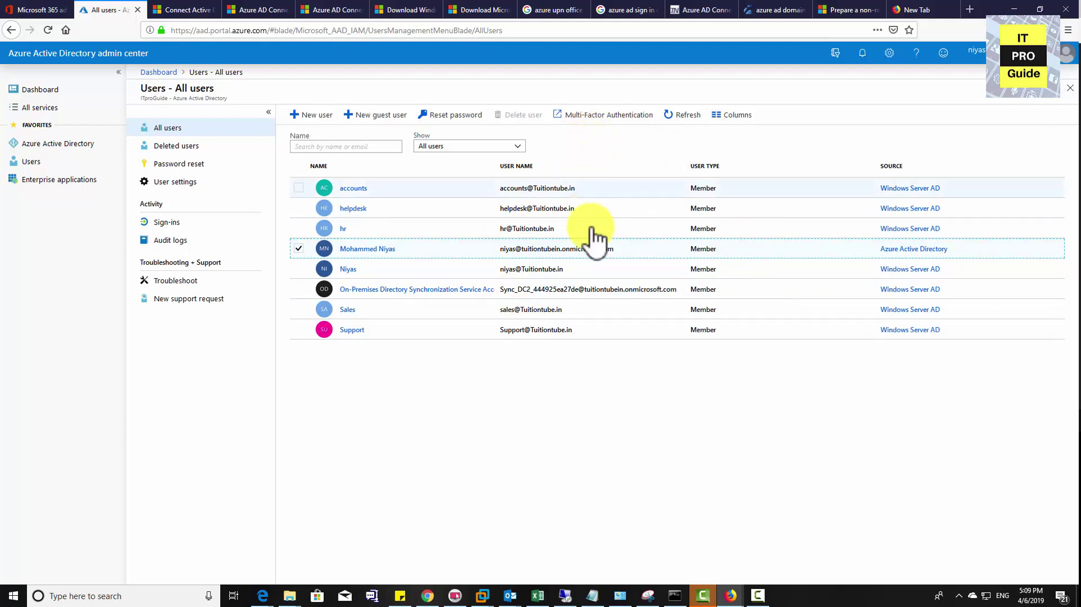
left_click(589, 273)
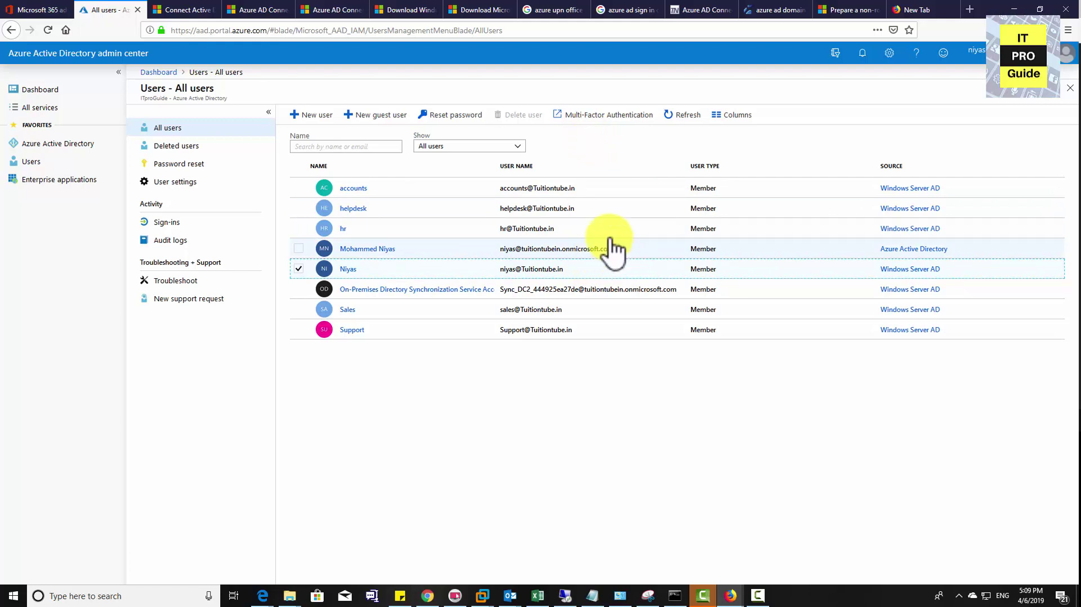
left_click(48, 11)
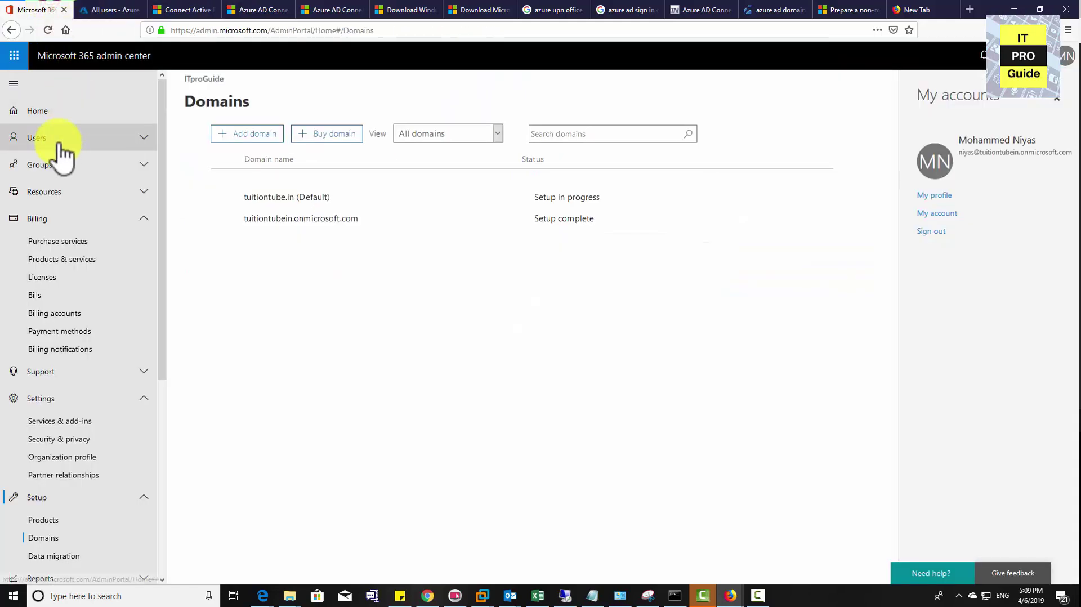
Under Active users, select accounts, helpdesk, hr, the synced user, Sales and Support, excluding admin and sync accounts
left_click(61, 141)
left_click(56, 161)
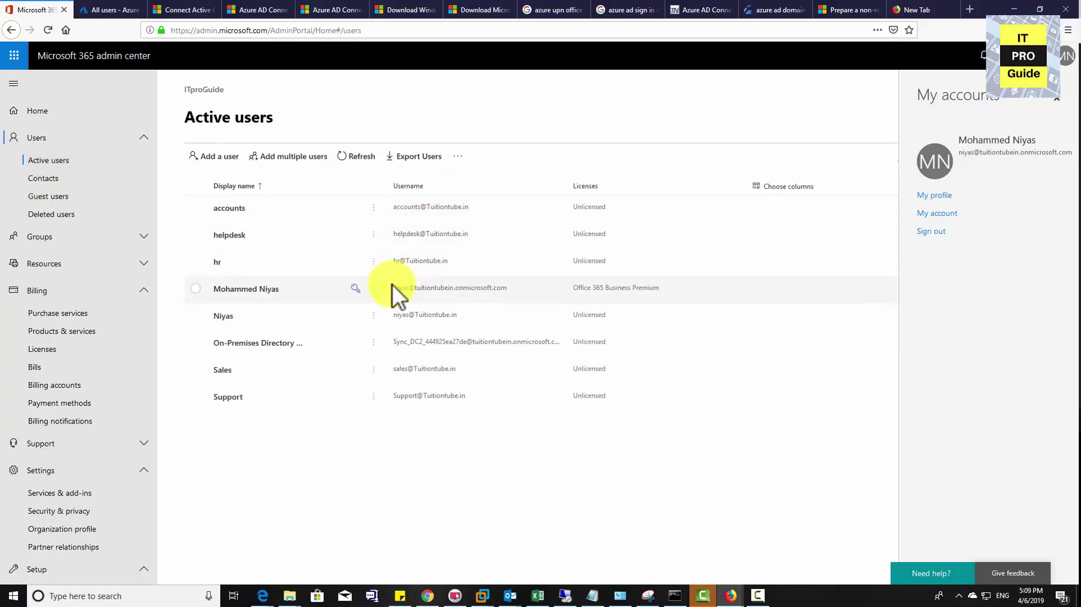
left_click(478, 318)
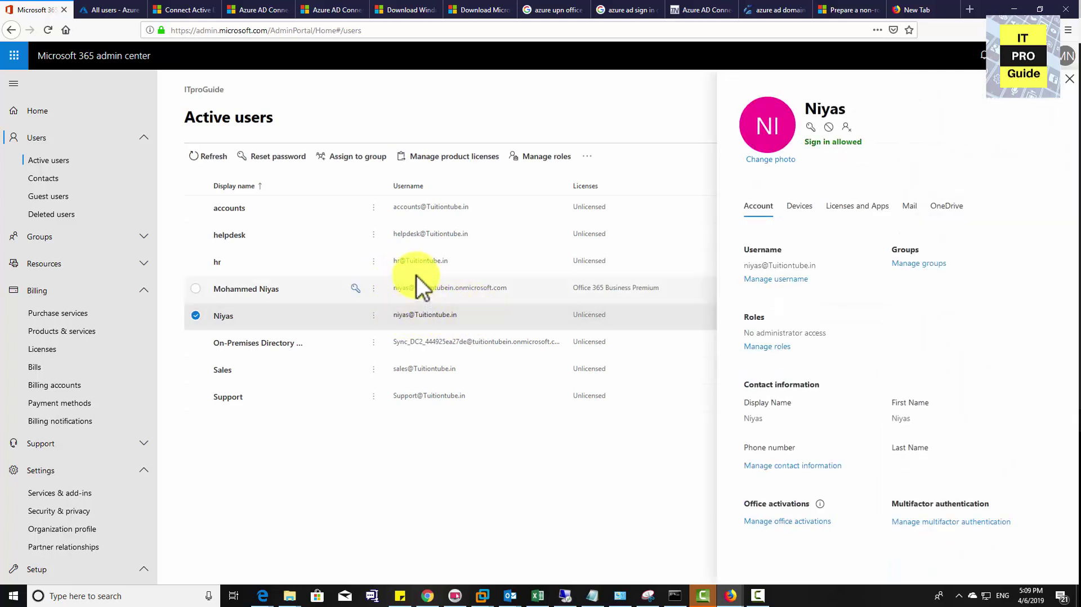
left_click(417, 238)
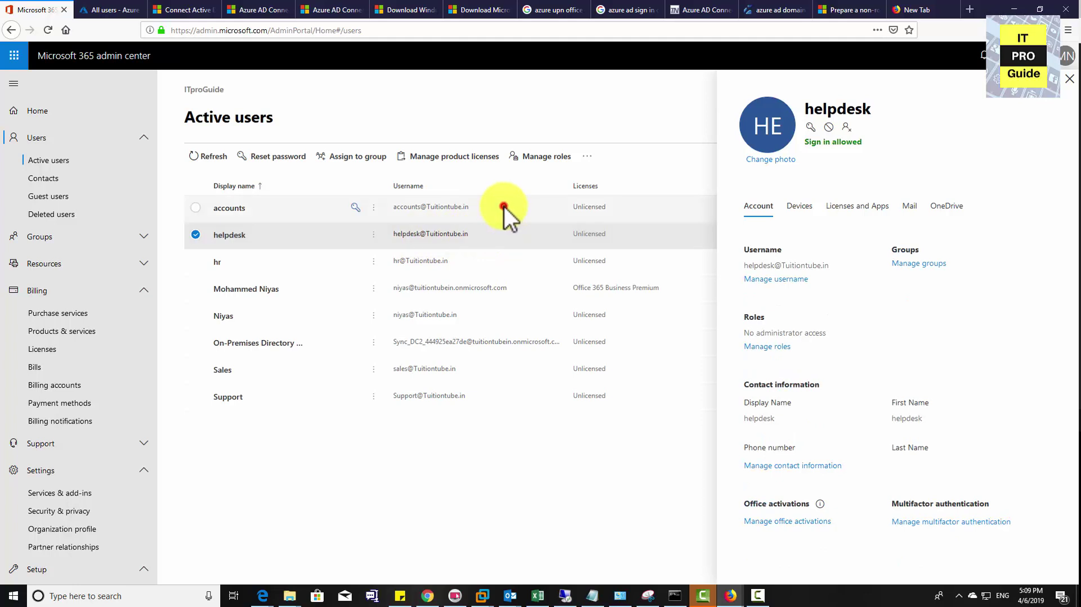
left_click(505, 206)
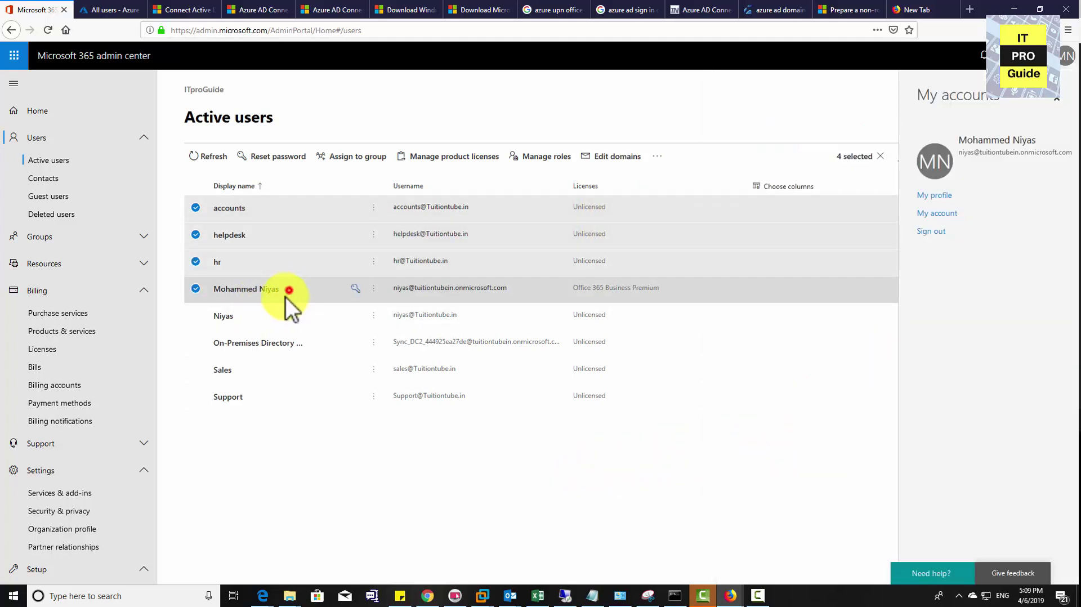
left_click(289, 290)
left_click(272, 318)
left_click(265, 351)
left_click(253, 378)
left_click(248, 394)
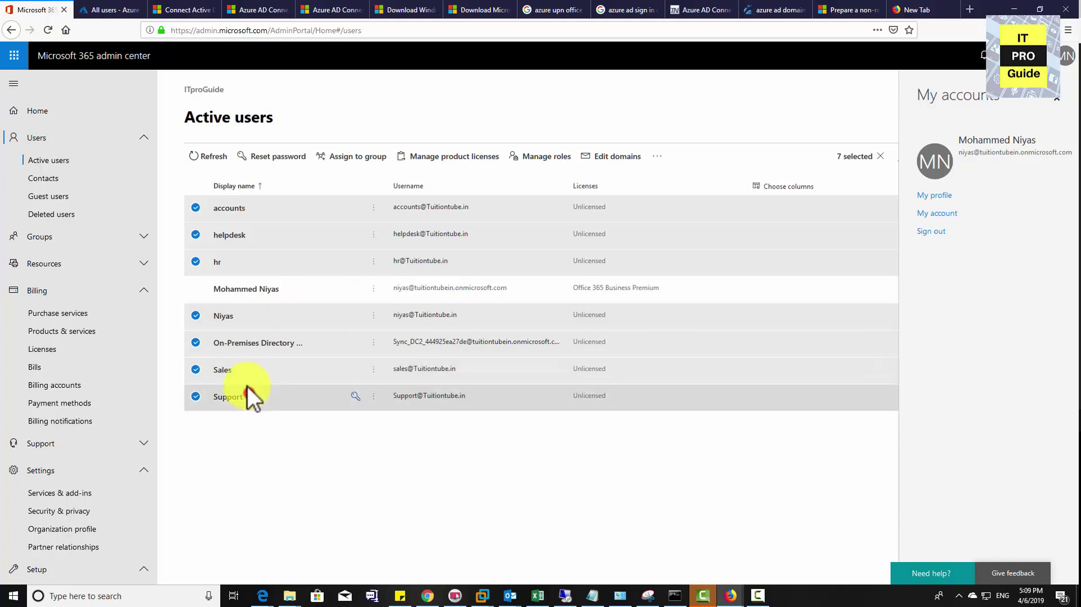
left_click(326, 350)
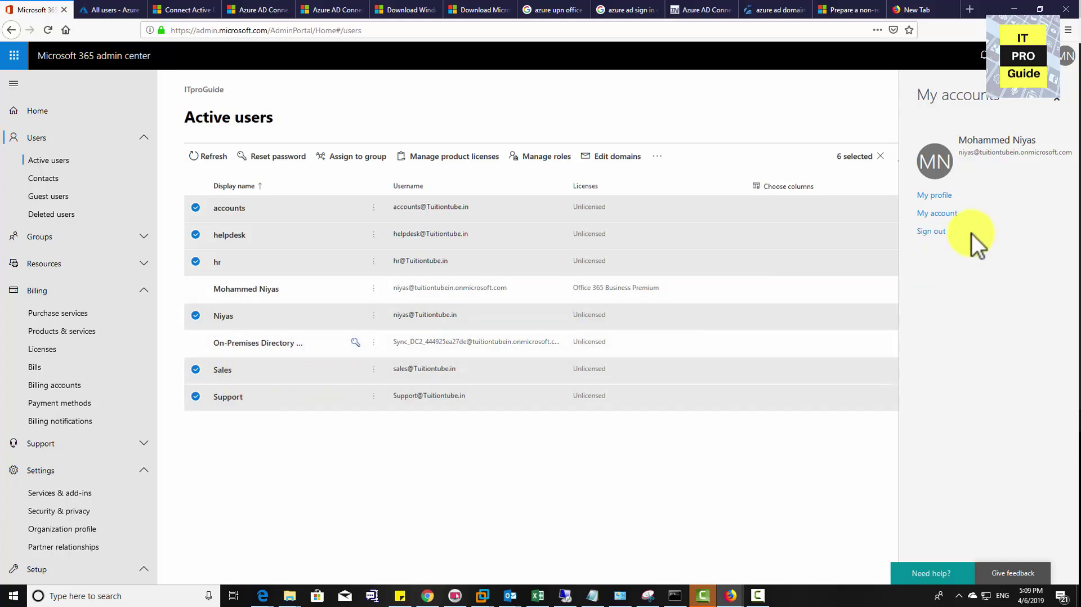
Add Office 365 Business Premium to existing assignments for the six users, location United Arab Emirates
left_click(475, 160)
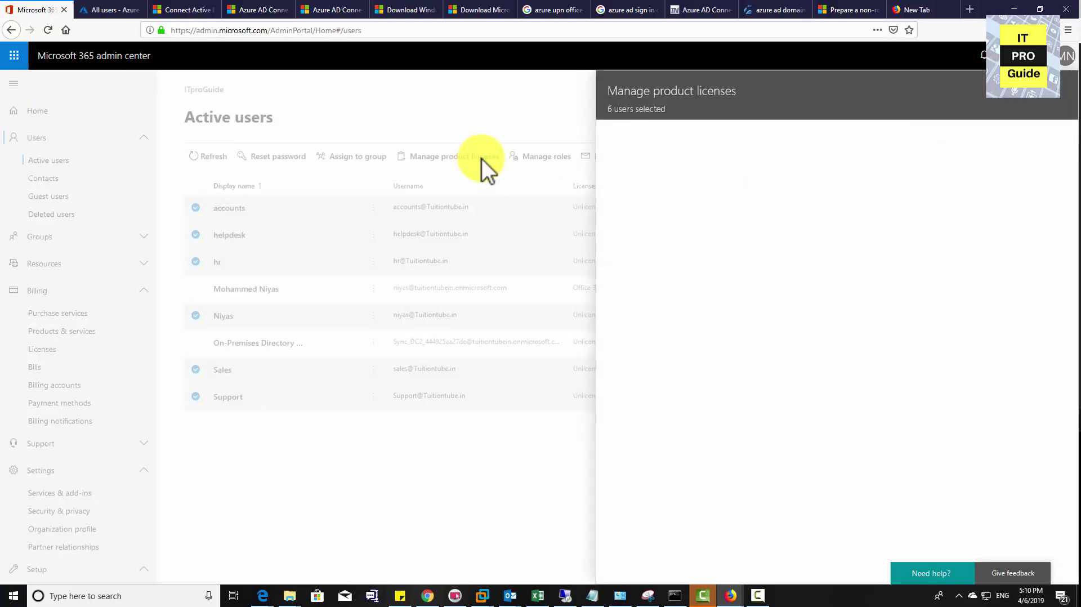
left_click(695, 179)
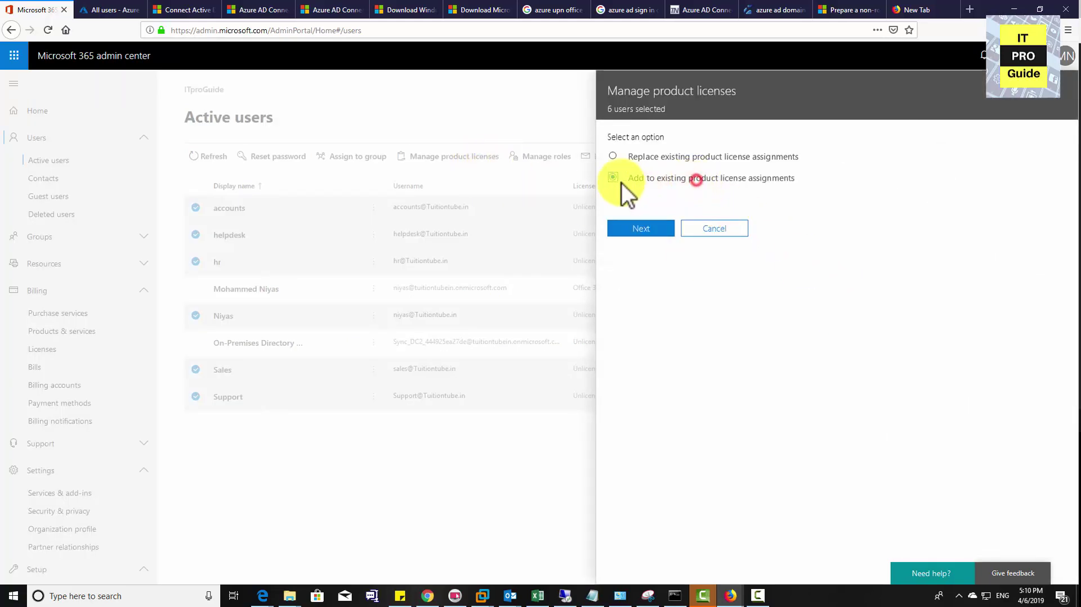
left_click(643, 234)
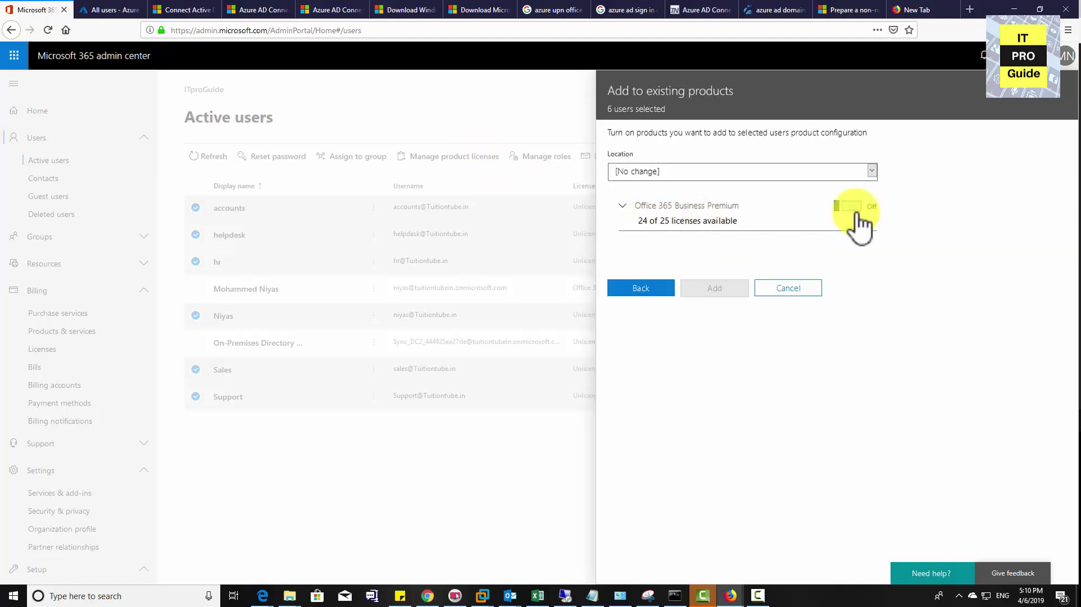
left_click(847, 207)
left_click(792, 169)
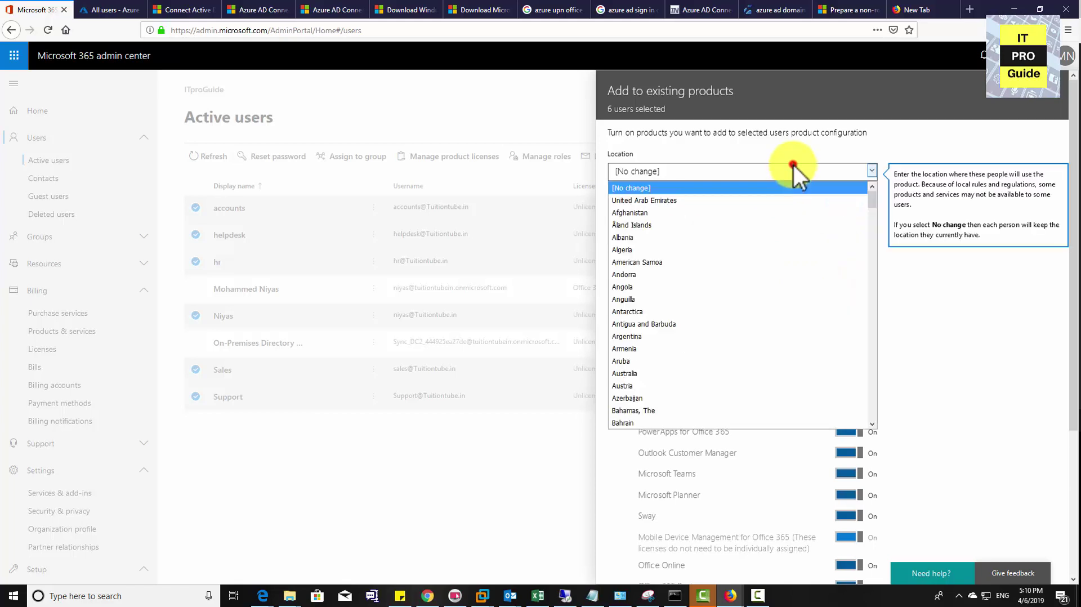
left_click(748, 199)
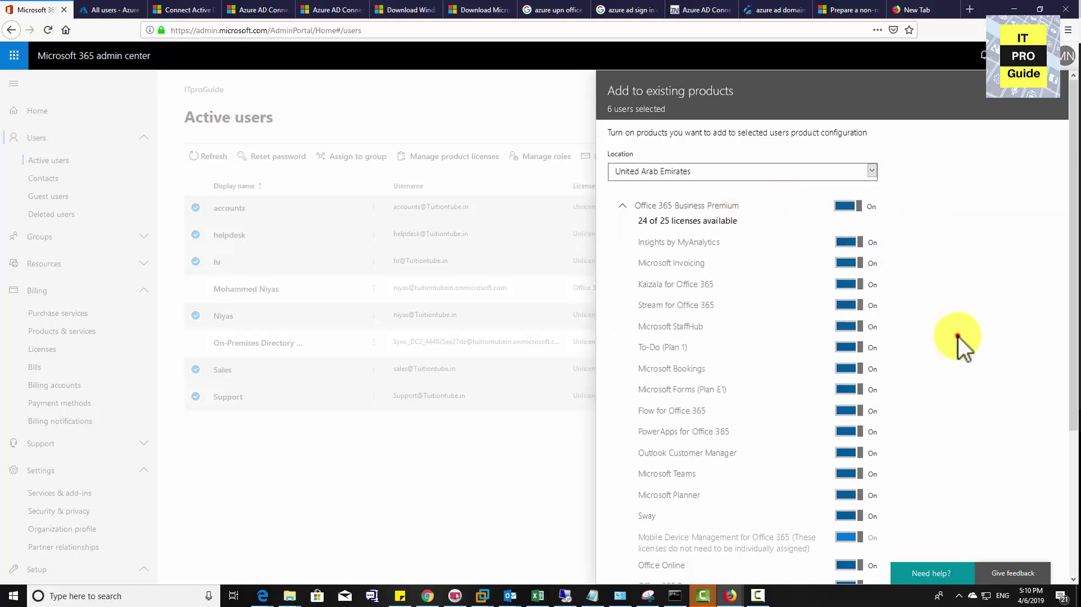
scroll(960, 344, "down", 4)
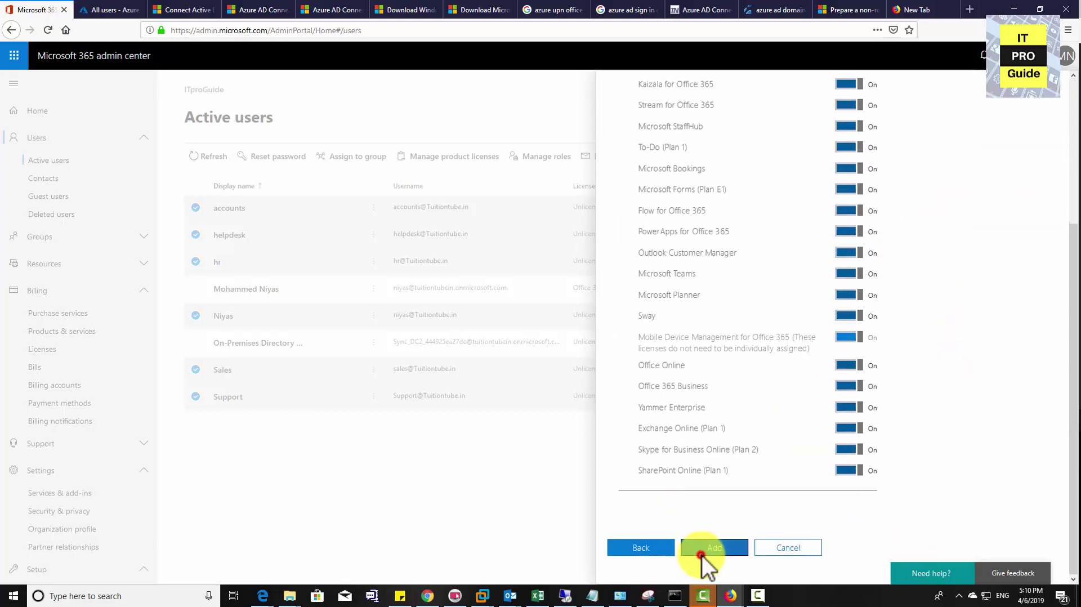
left_click(701, 554)
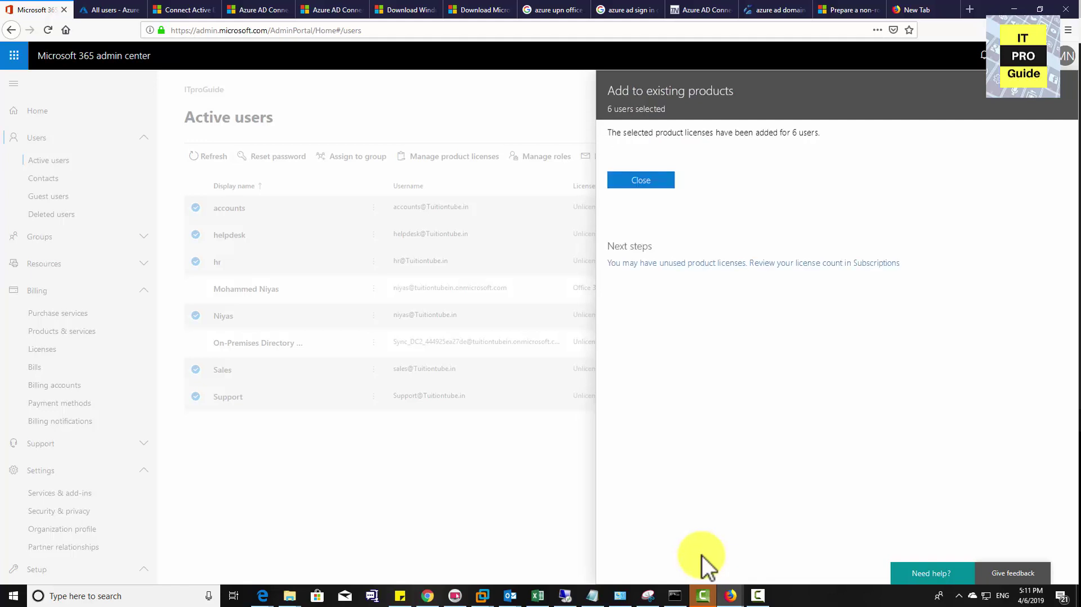
left_click(661, 179)
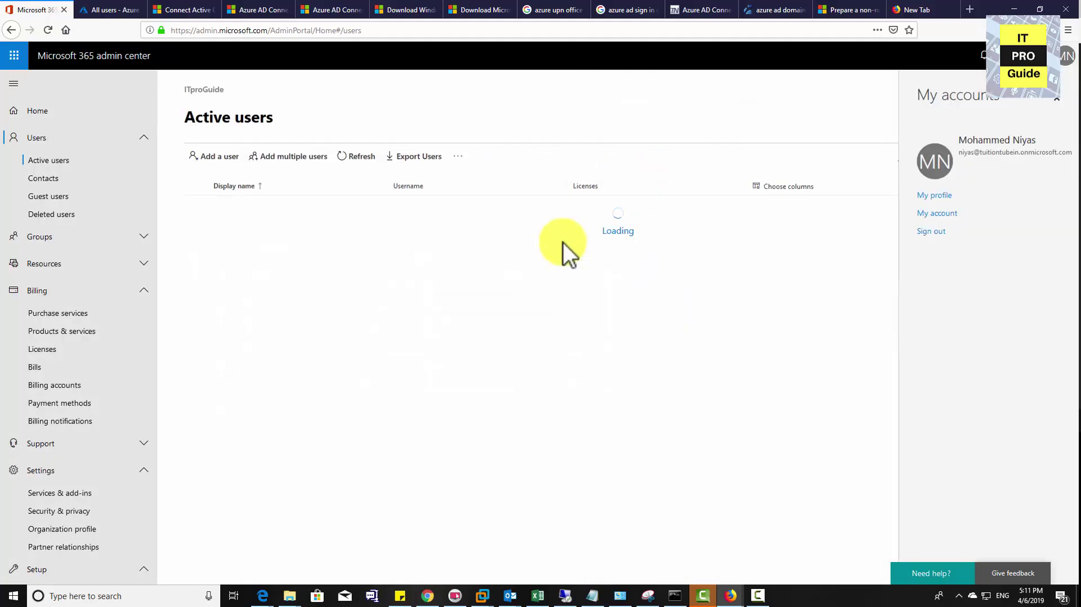